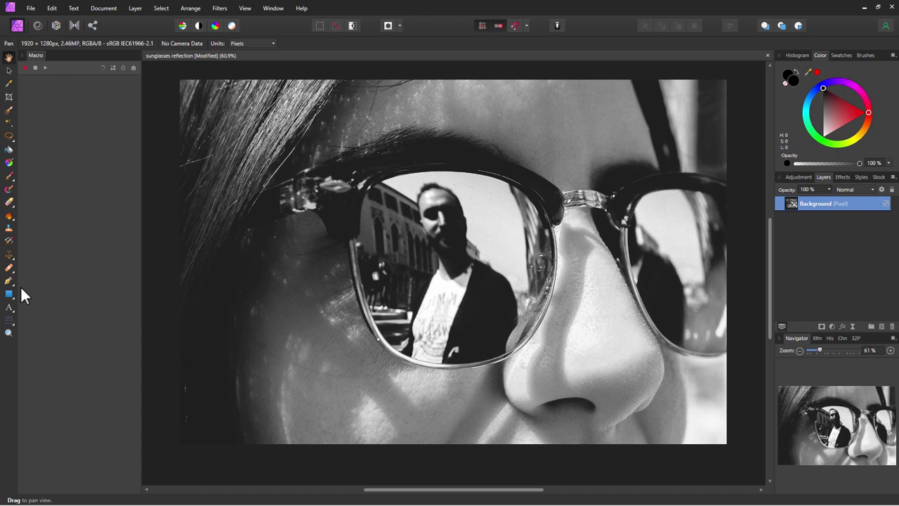
Start a Pen tool curve at the top of the lens reflecting the man and trace its upper-left rim down to the frame notch.
key(p)
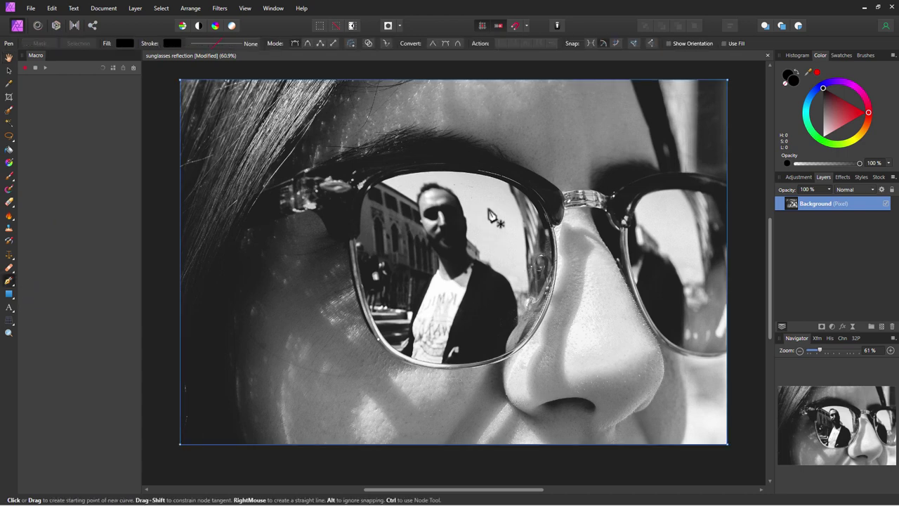
click(8, 333)
click(462, 259)
click(462, 258)
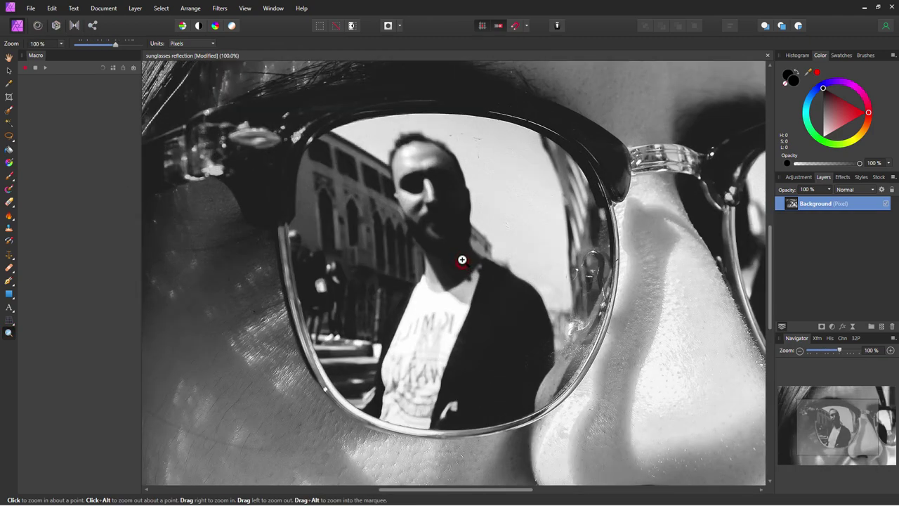
click(463, 256)
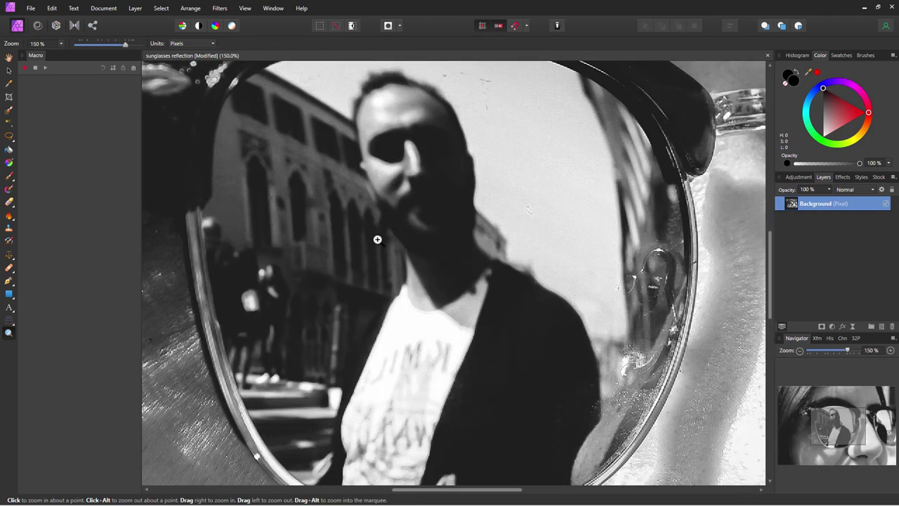
key(space)
drag(376, 232, 401, 271)
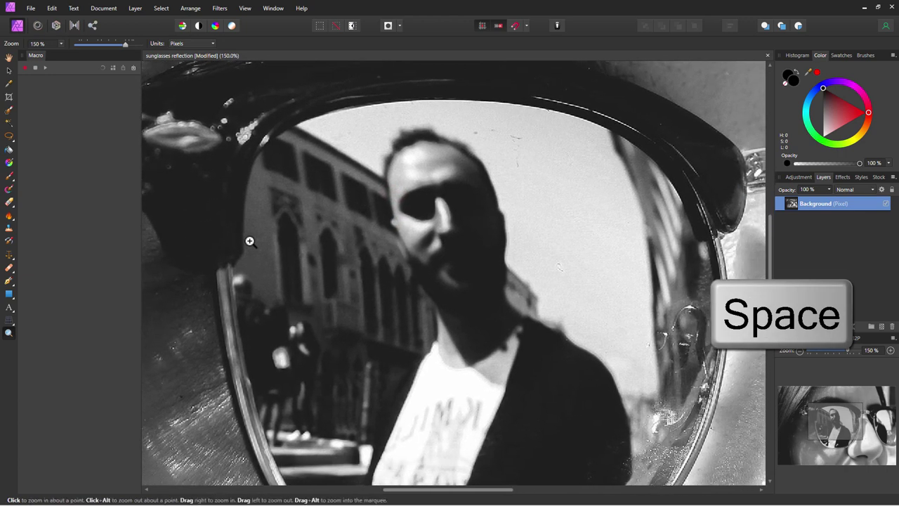
click(10, 281)
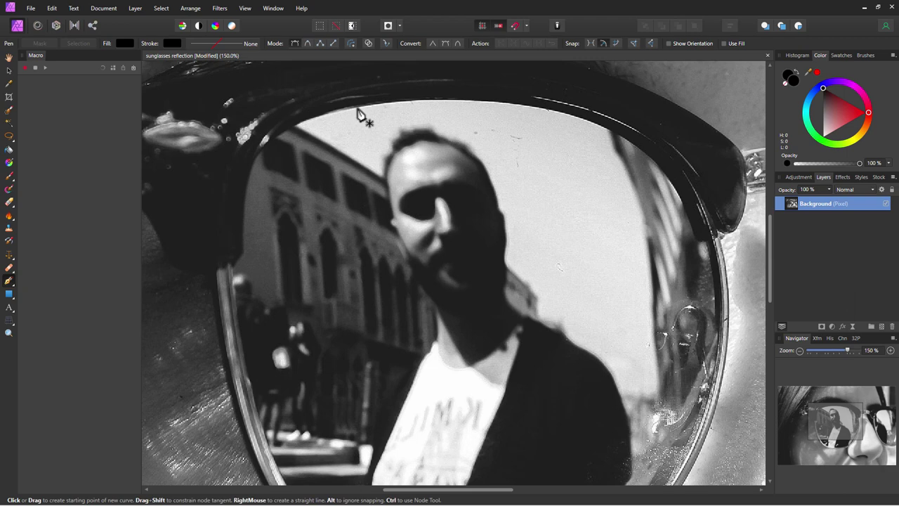
click(357, 106)
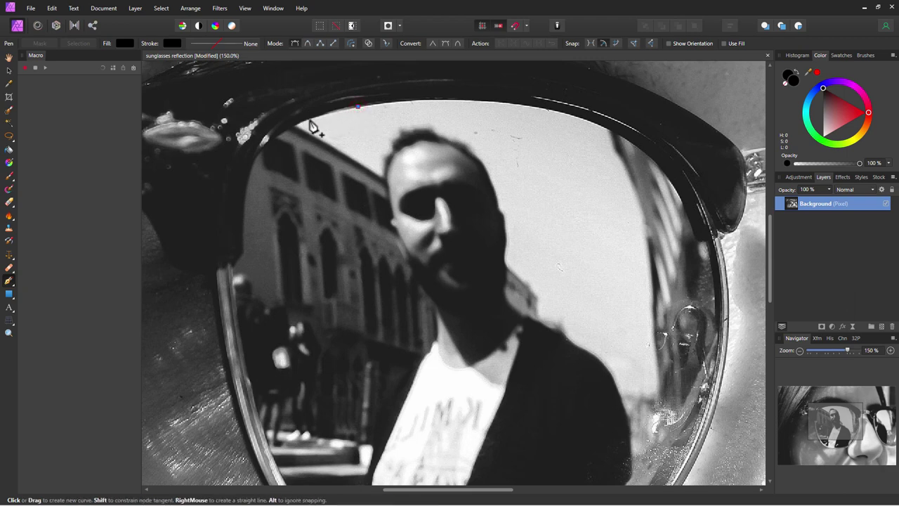
drag(311, 119, 244, 264)
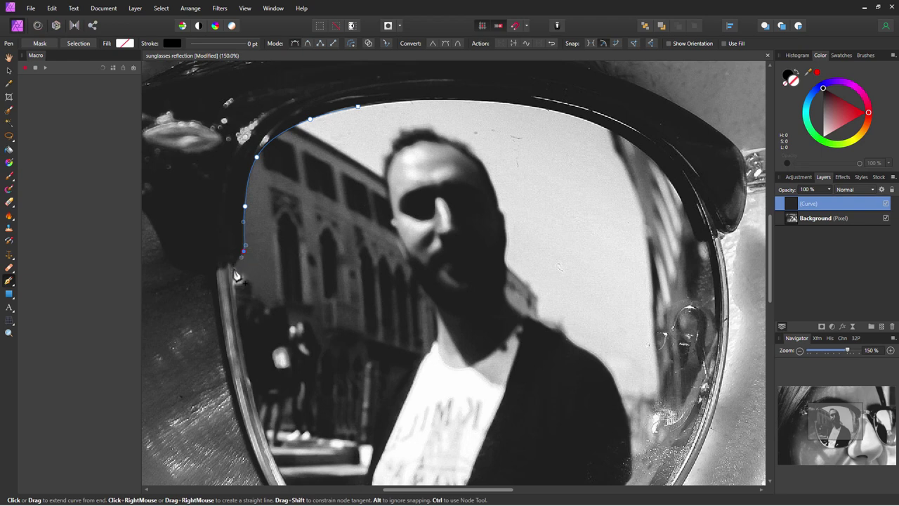
click(232, 266)
Continue the curve with smooth nodes down the lens's left rim and along its bottom edge below the white shirt.
drag(244, 352, 250, 382)
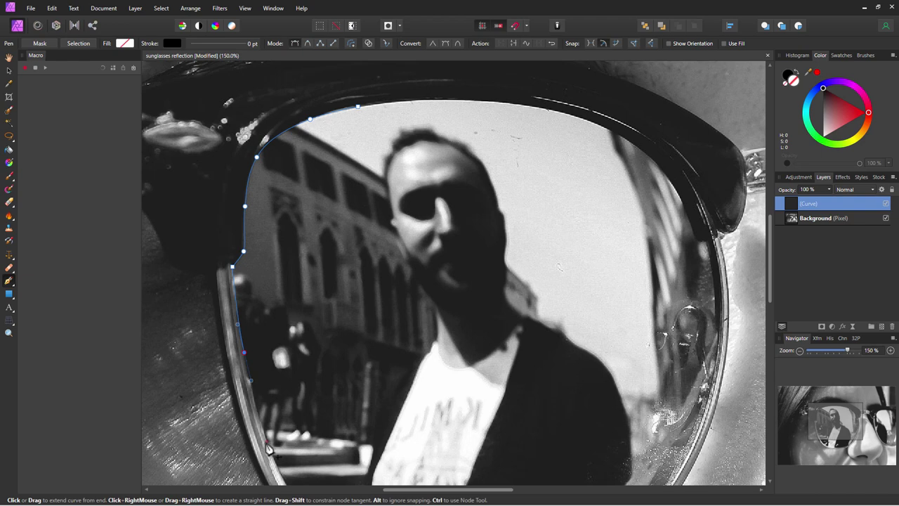
drag(267, 441, 275, 459)
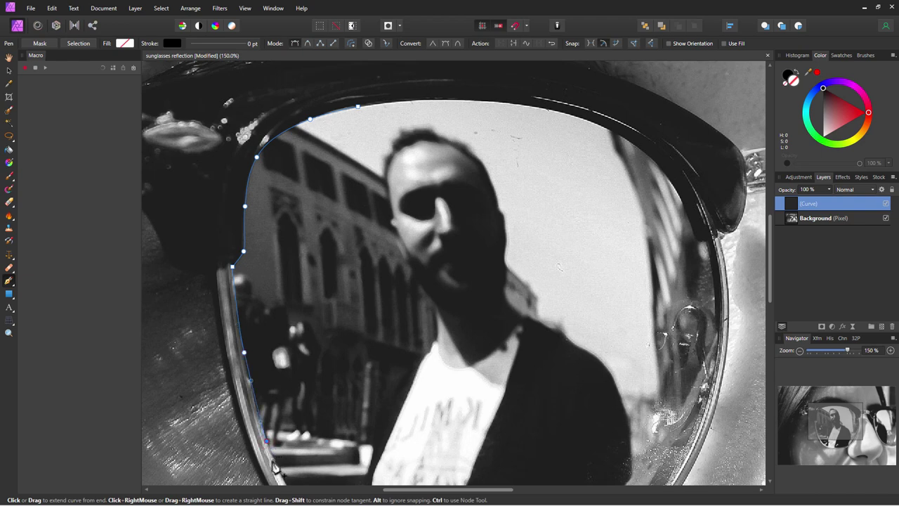
key(space)
drag(309, 441, 232, 305)
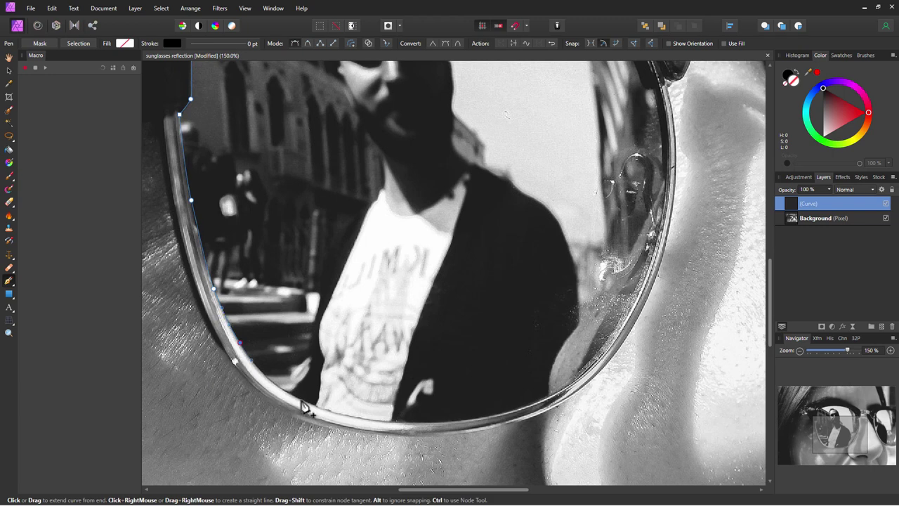
drag(303, 402, 339, 419)
drag(418, 425, 463, 424)
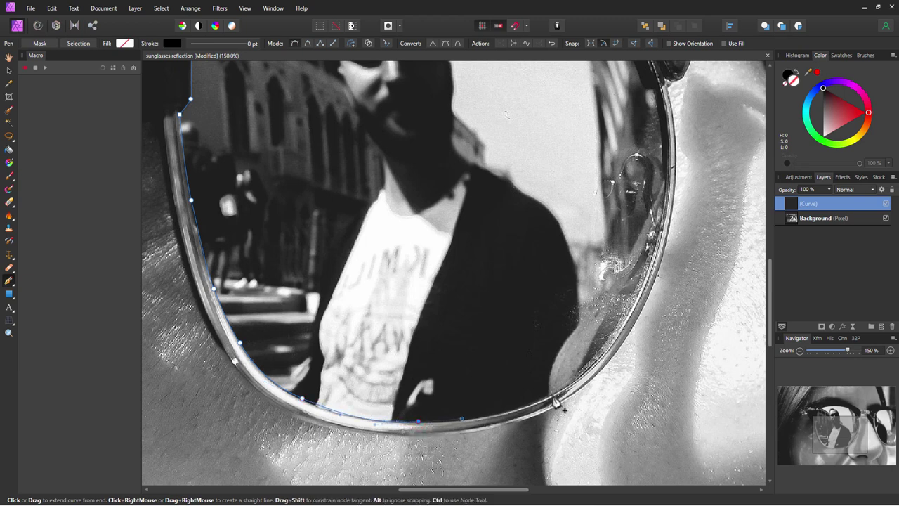
Extend the curve around the lower edge of the jacket and up the lens's right rim to the dark upper frame.
drag(568, 391, 551, 428)
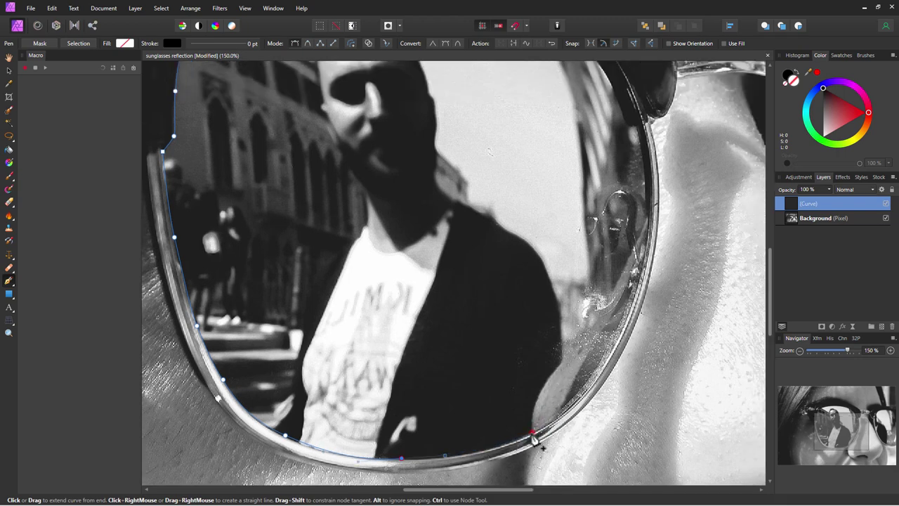
click(532, 433)
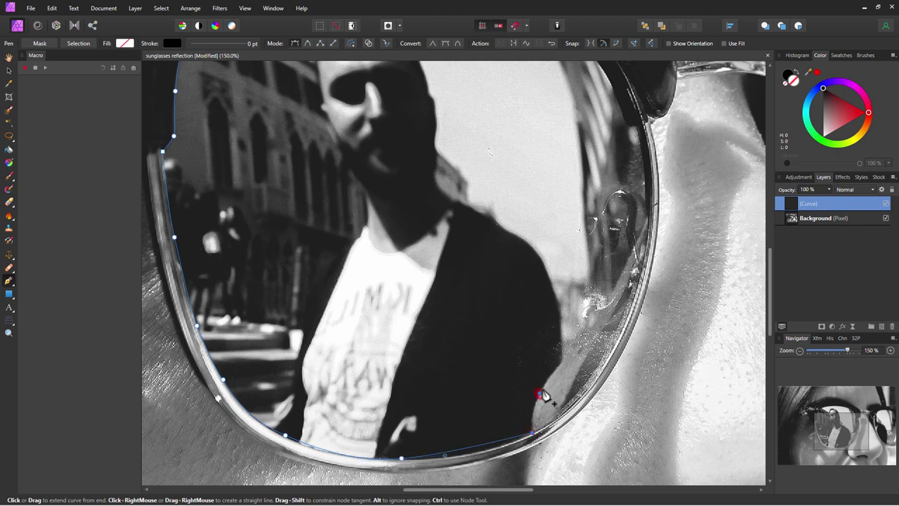
drag(539, 395, 548, 371)
drag(596, 325, 646, 246)
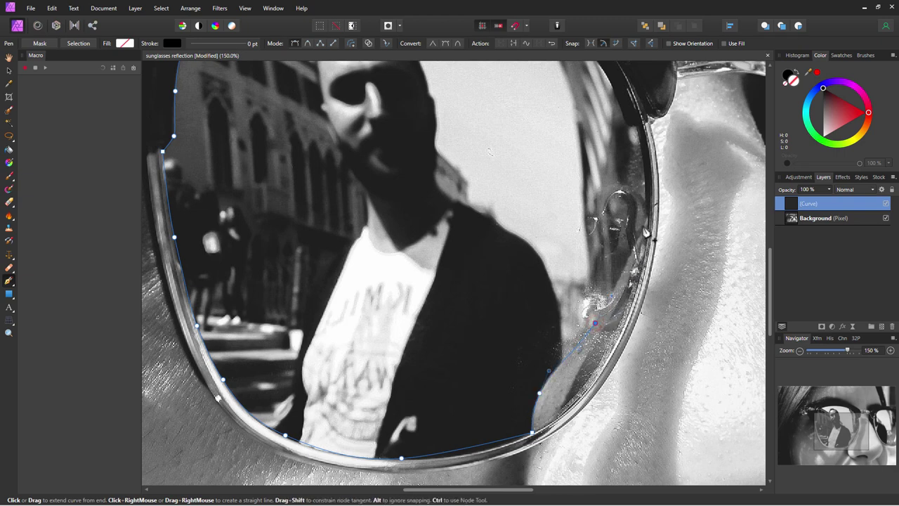
click(647, 220)
click(645, 162)
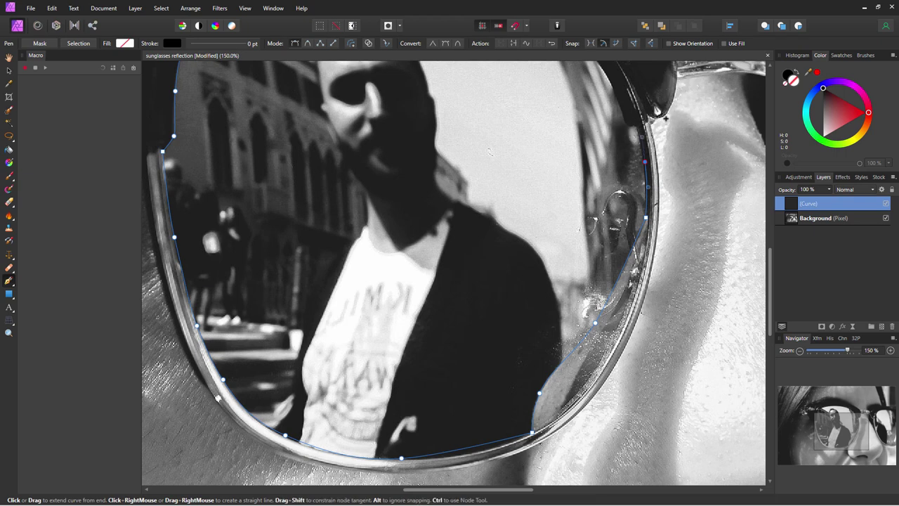
click(636, 131)
Trace the lens's upper-right and top rim and close the curve at its starting node.
key(space)
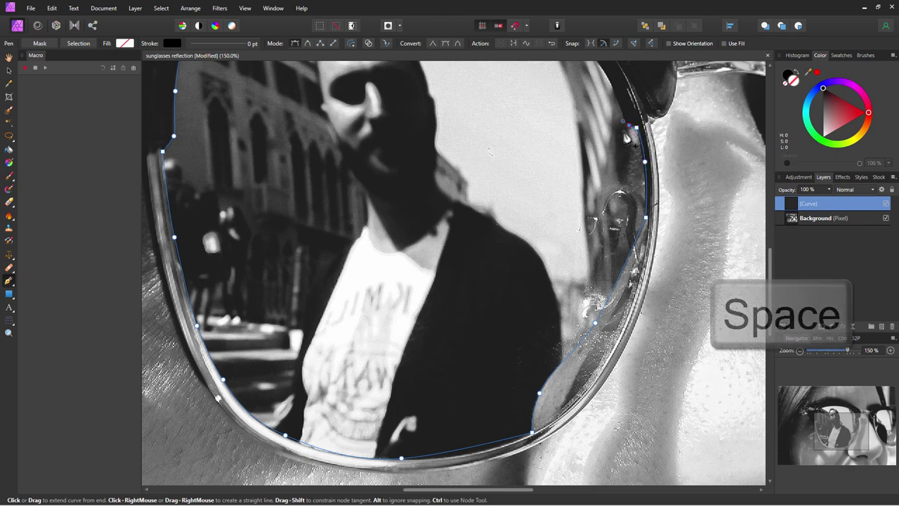
drag(606, 119, 571, 292)
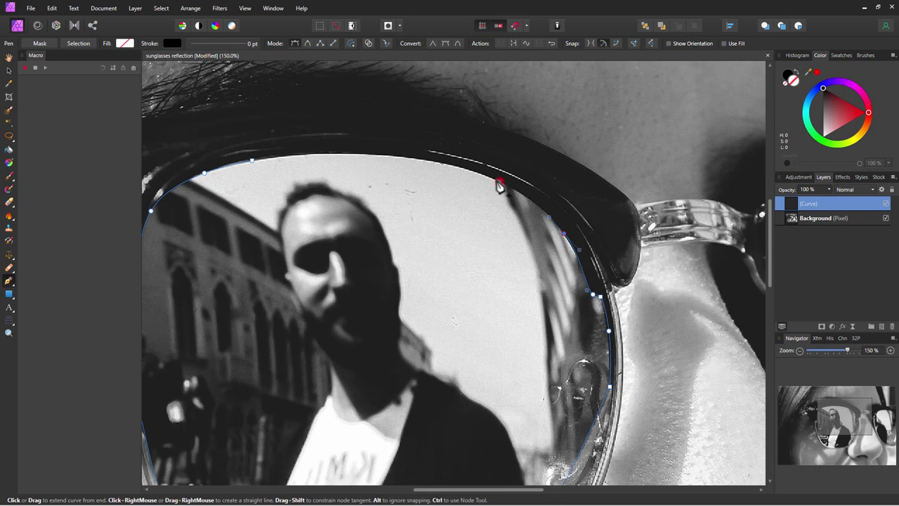
drag(498, 182, 467, 172)
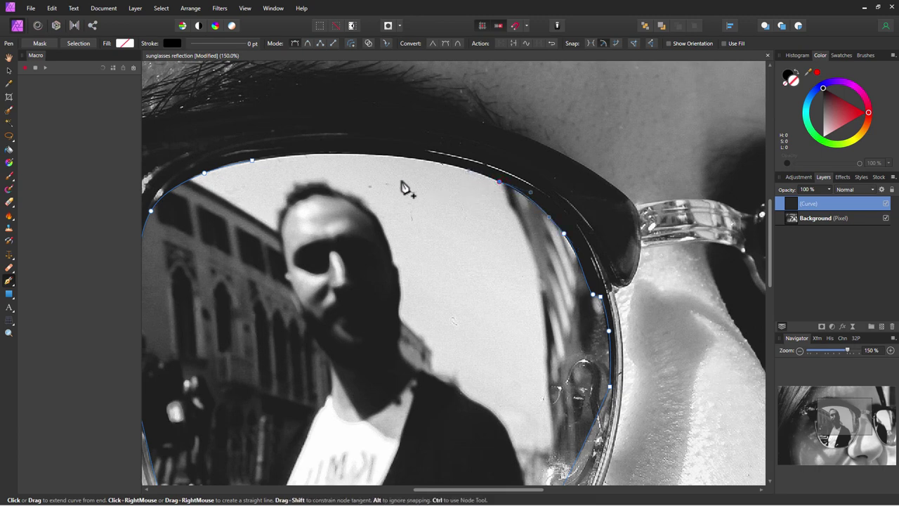
drag(391, 156, 356, 159)
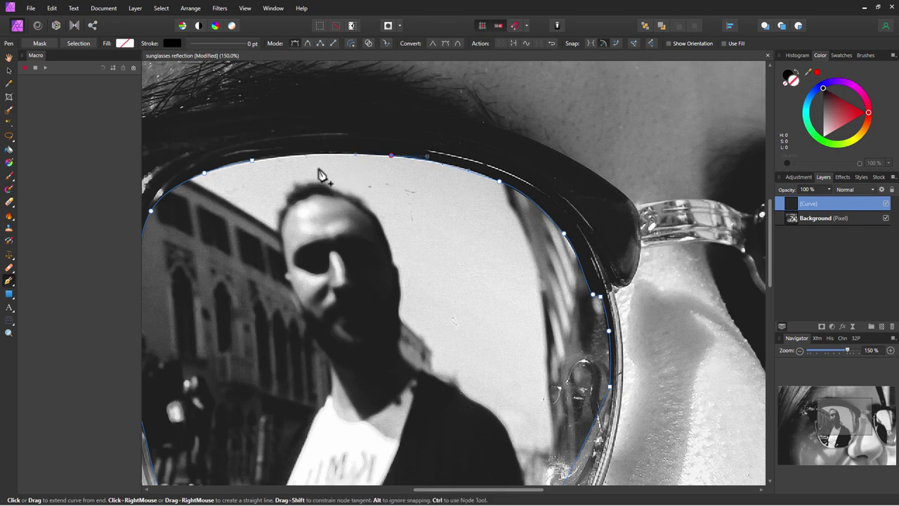
click(253, 163)
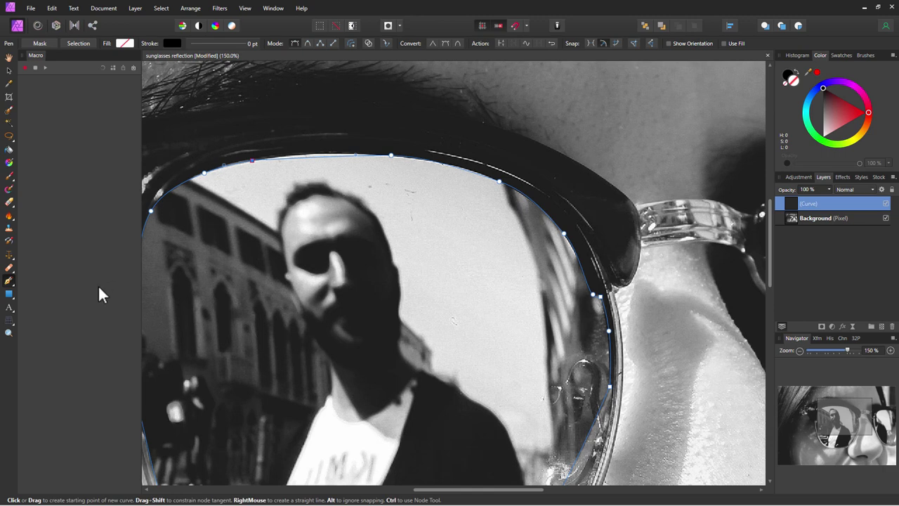
With the Node tool, shift the curve's top node and adjust the neighbouring handles to fit the lens's upper rim.
click(8, 283)
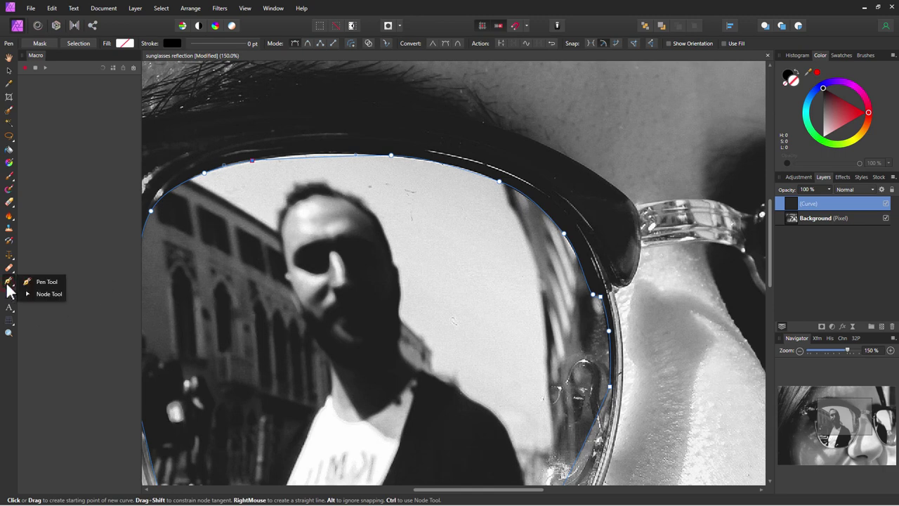
click(47, 295)
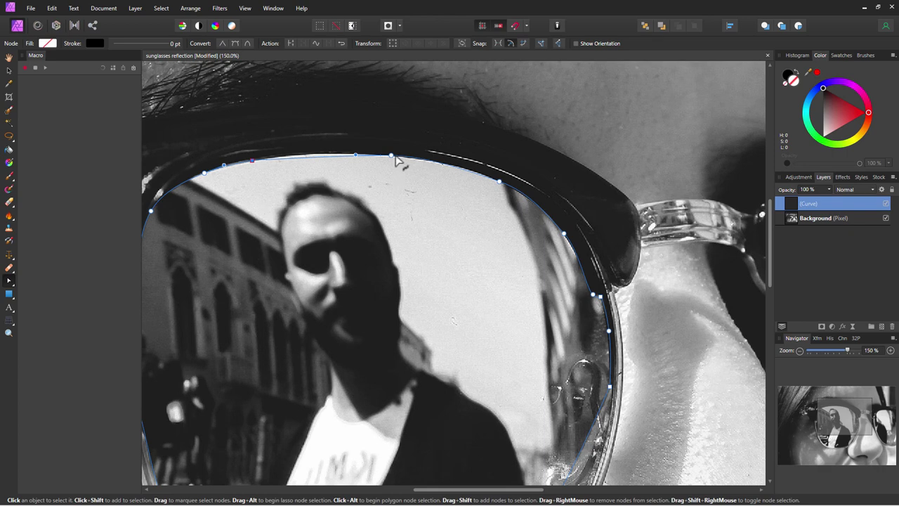
drag(391, 157, 325, 151)
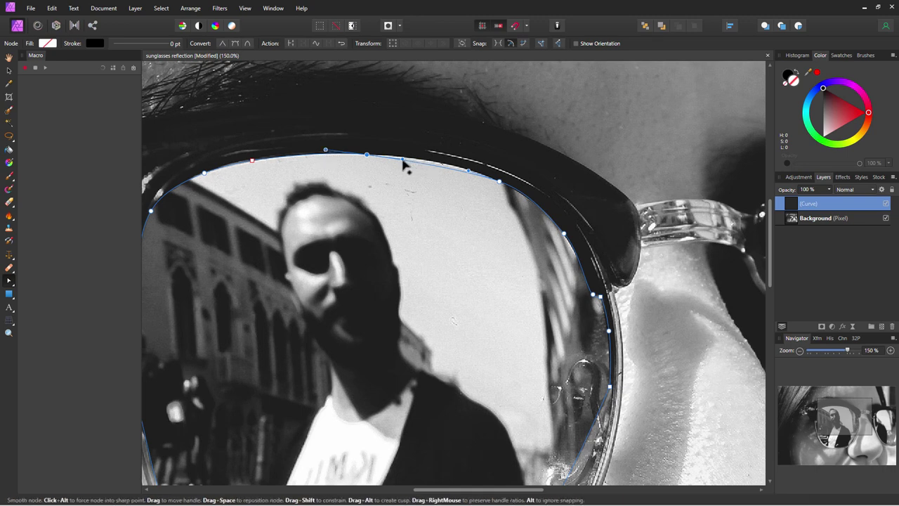
mouse_move(402, 159)
mouse_down()
mouse_move(415, 161)
mouse_move(410, 143)
mouse_move(406, 158)
mouse_up()
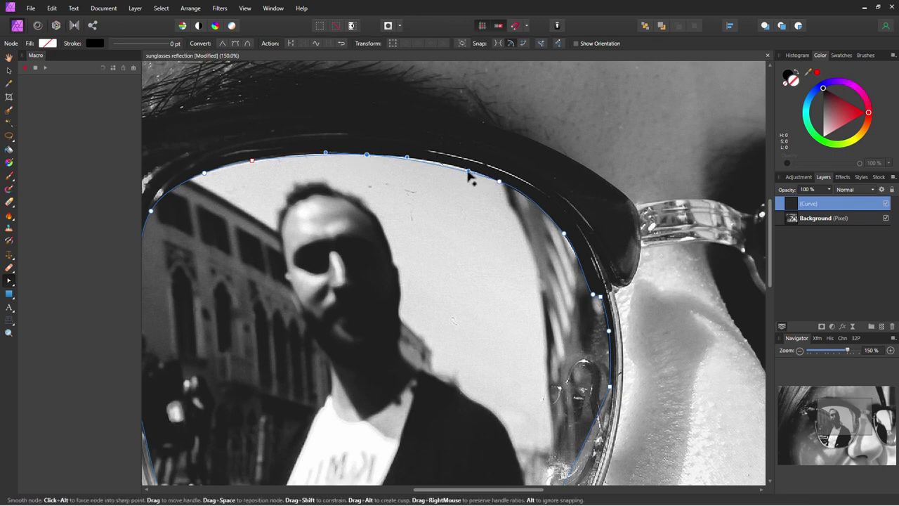
drag(467, 172, 449, 162)
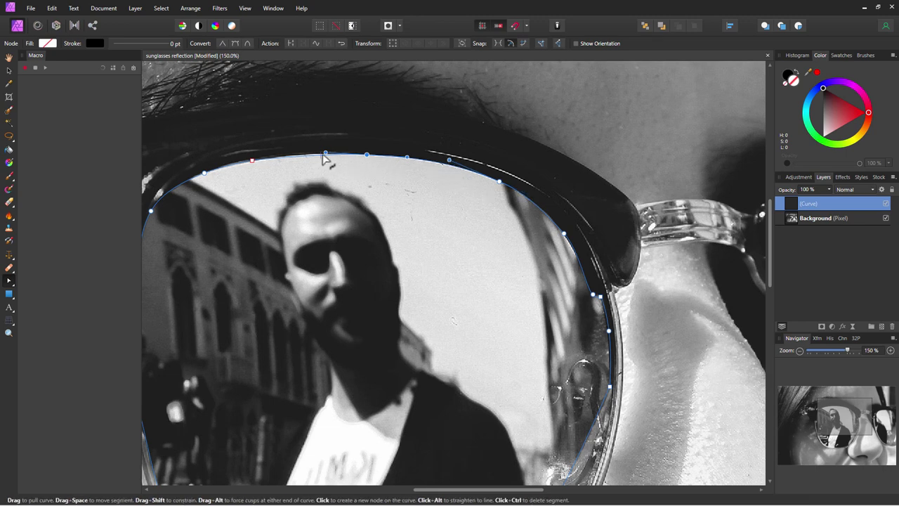
drag(325, 156, 324, 154)
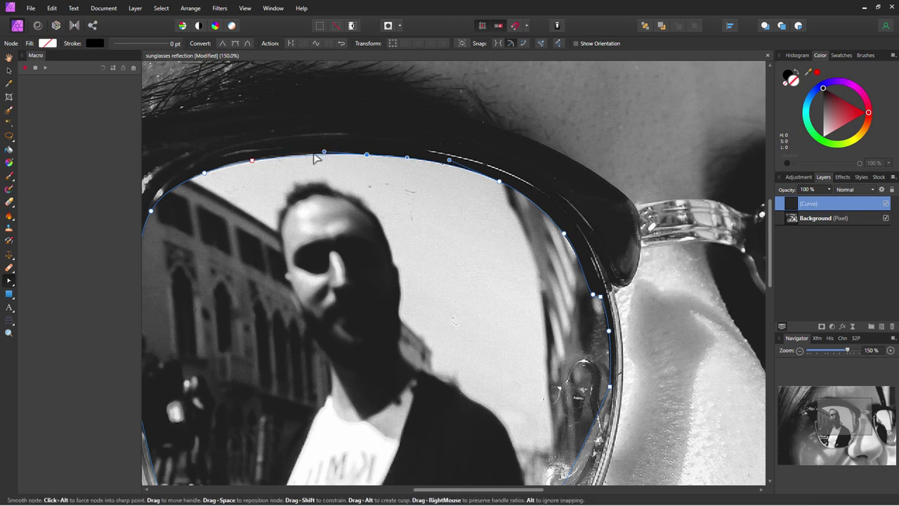
Refine the curve along the lower rim by moving its bottom node and extending the handle toward the jacket's corner.
key(space)
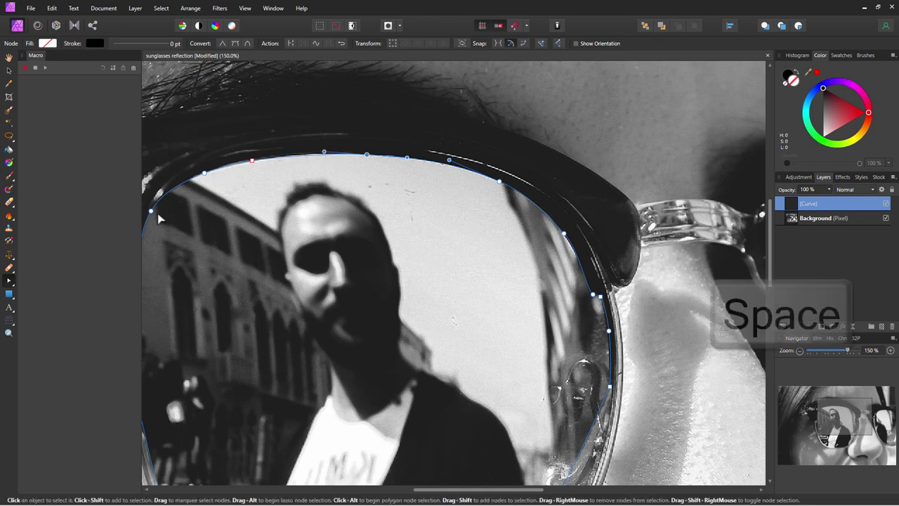
drag(161, 223, 327, 177)
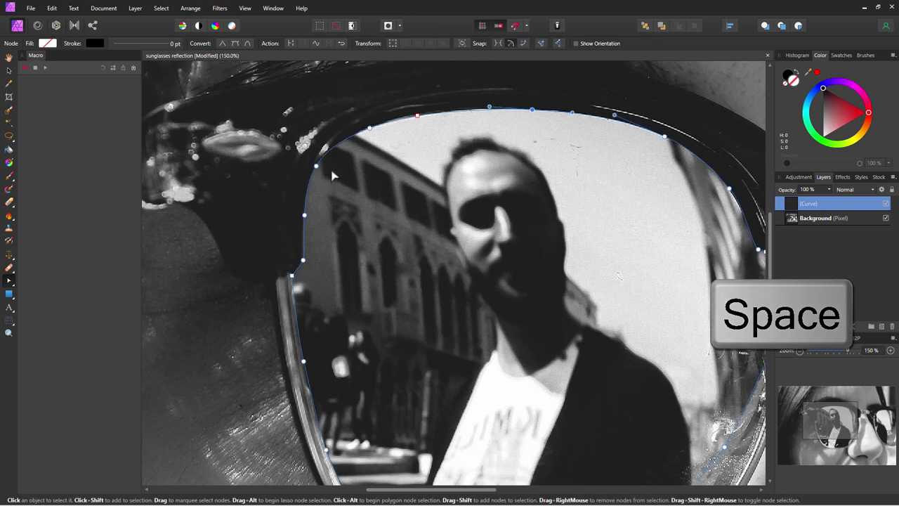
click(303, 262)
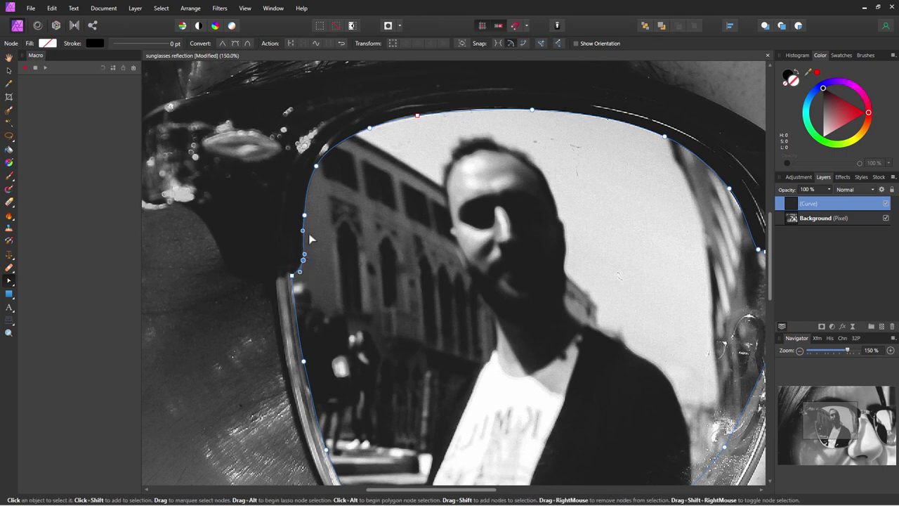
key(space)
drag(327, 315, 291, 233)
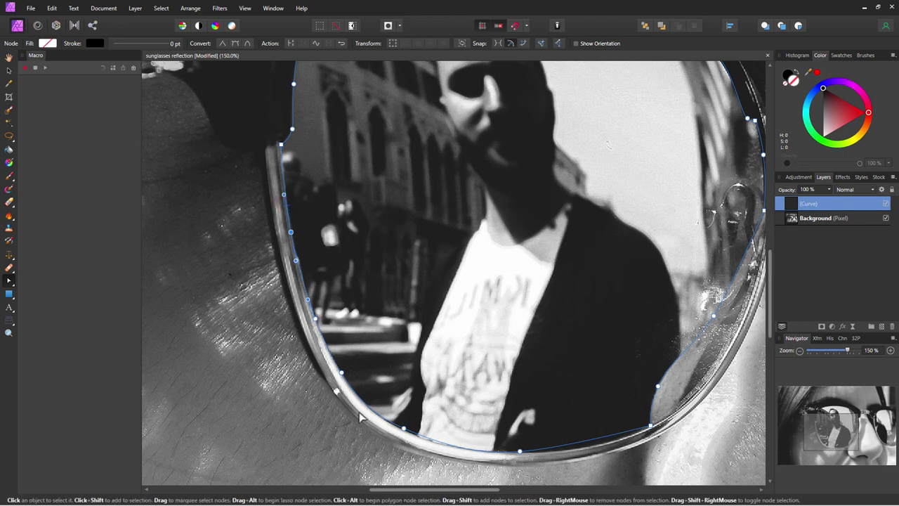
drag(440, 392, 386, 291)
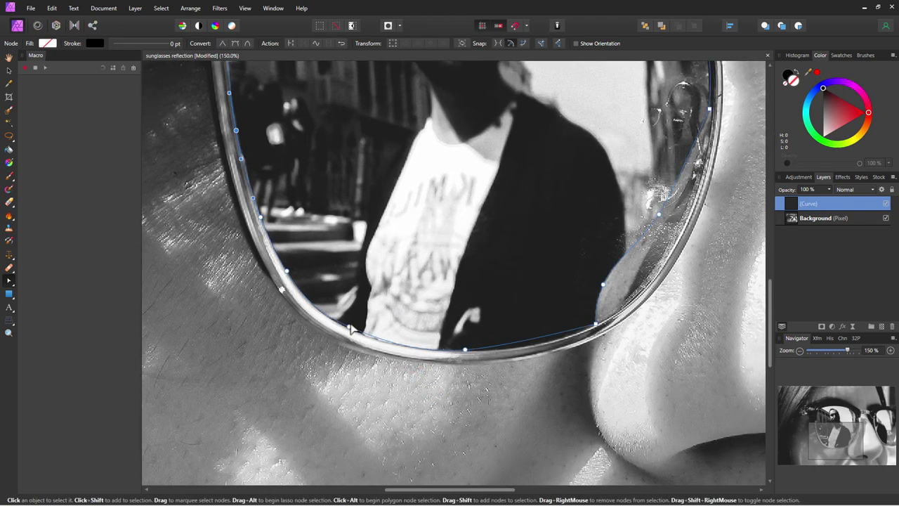
click(349, 329)
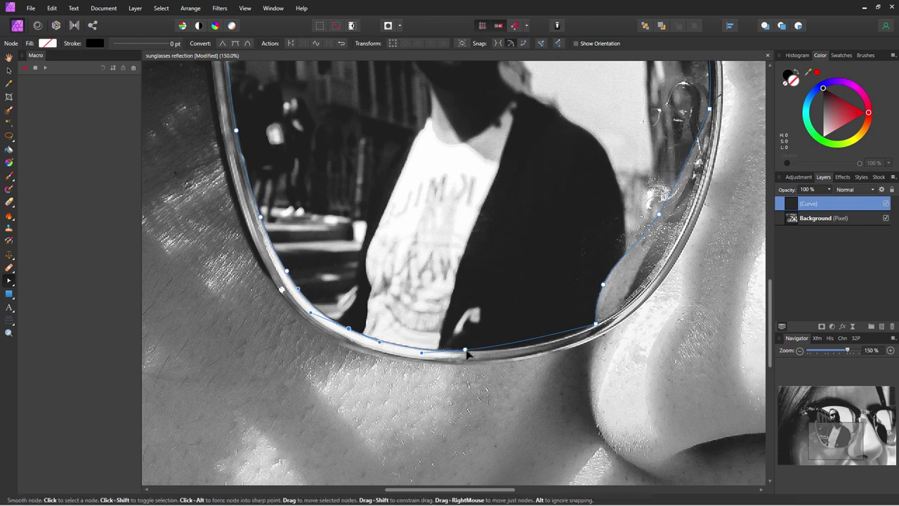
drag(467, 351, 474, 353)
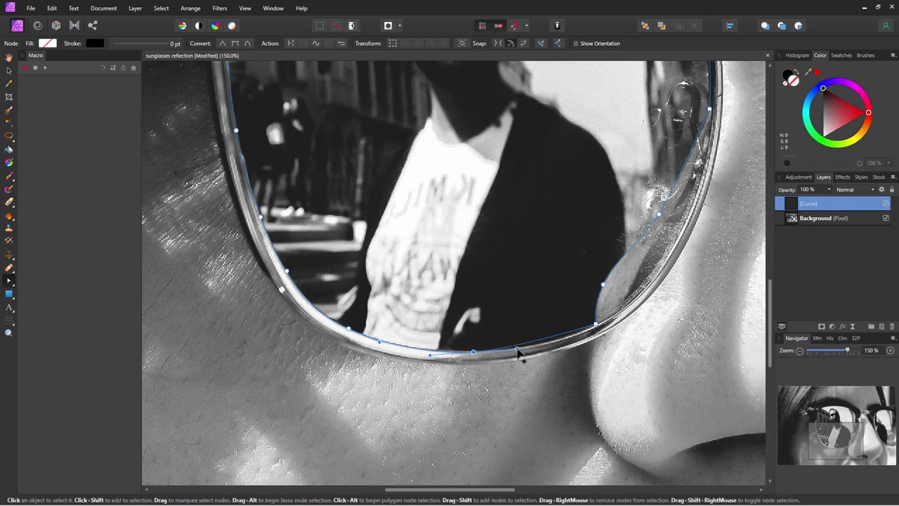
drag(518, 353, 561, 351)
Duplicate the curve layer and nudge the copy's node beside the jacket's lower-right edge.
drag(642, 342, 600, 355)
key(ctrl+j)
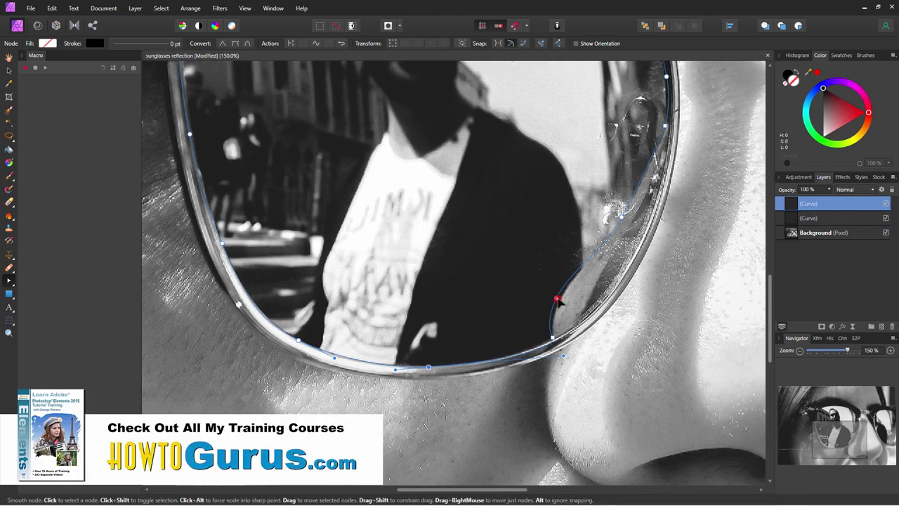
click(558, 299)
drag(562, 301, 564, 303)
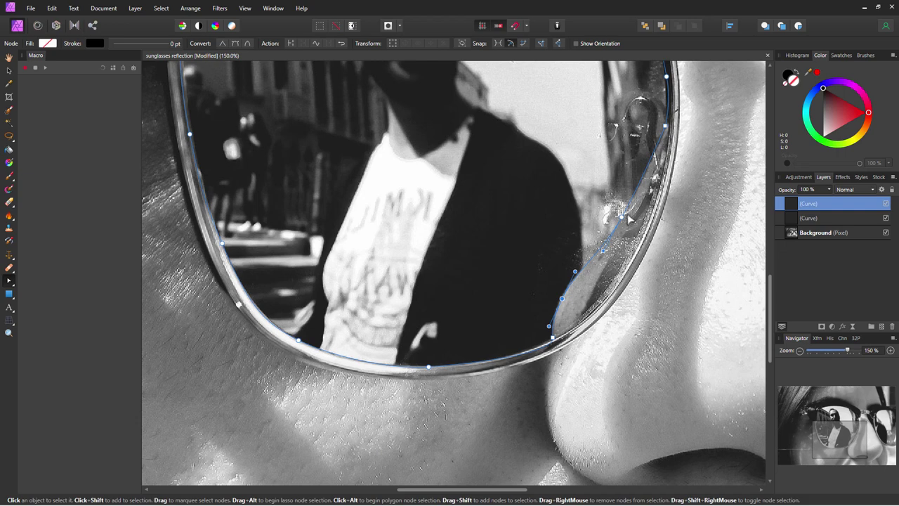
Adjust the duplicate curve's nodes and handles along the lens's nose-side edge, up to the corner below the dark upper frame.
click(667, 128)
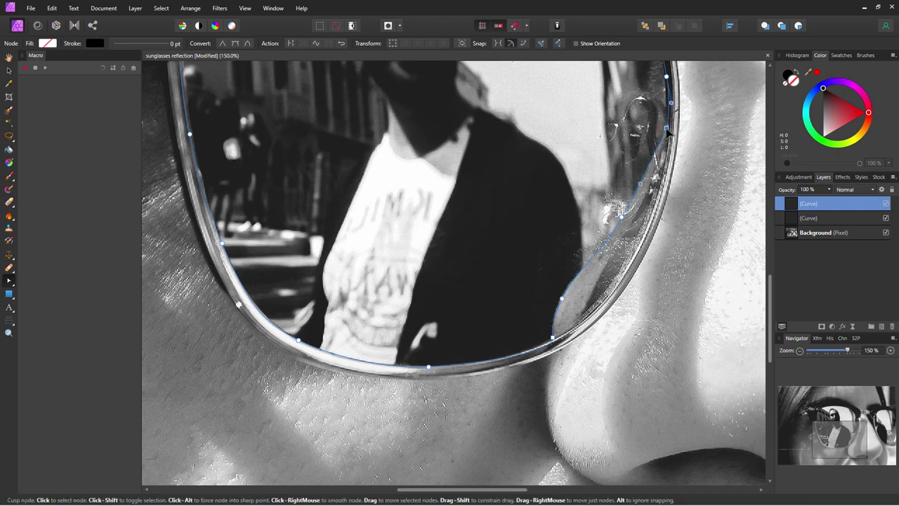
key(space)
drag(679, 136, 518, 312)
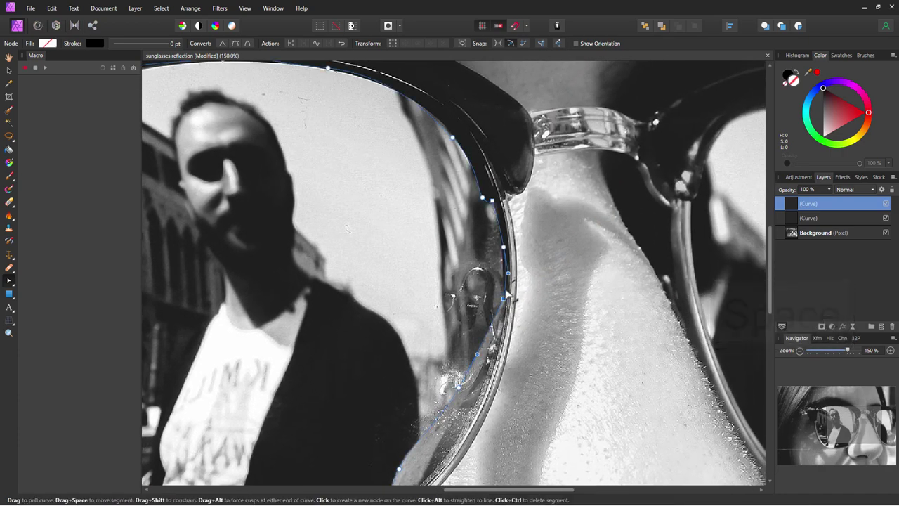
drag(510, 279, 505, 248)
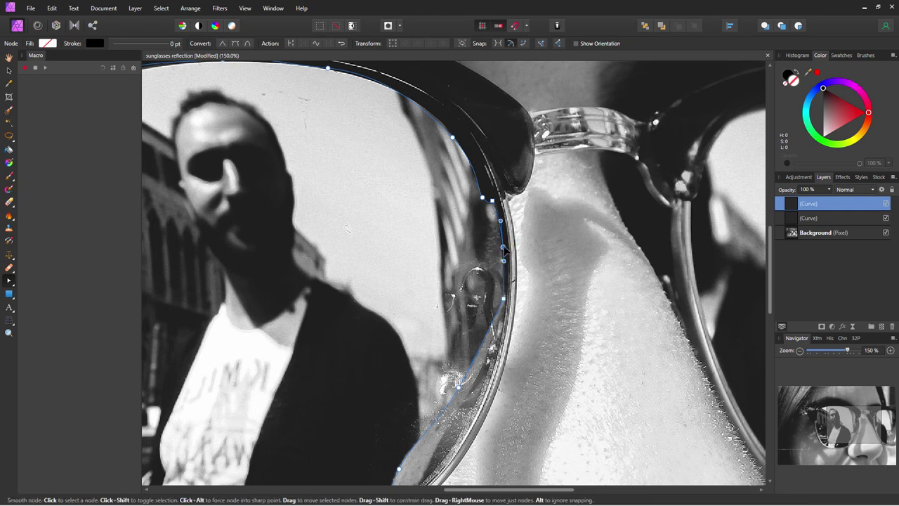
click(494, 203)
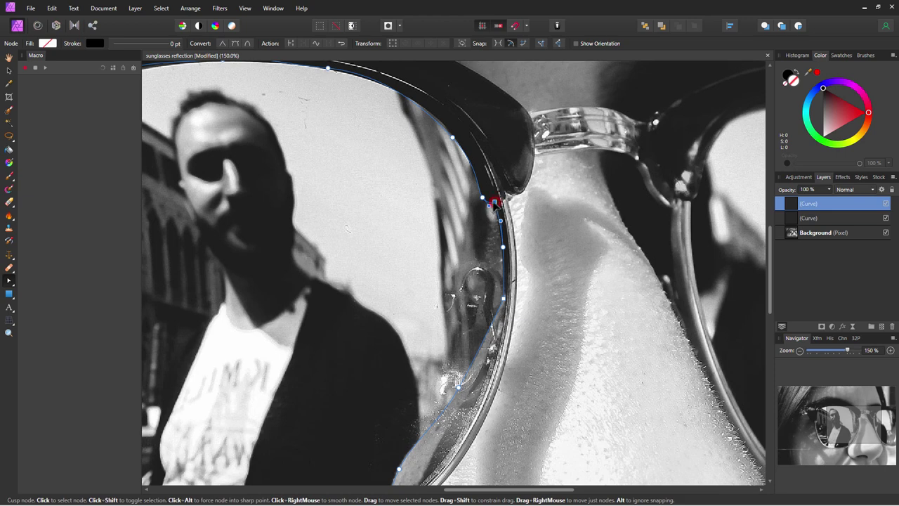
Refine the curve along the upper rim by shifting its upper-right and upper-left nodes and shortening the handle near the frame's corner.
click(453, 138)
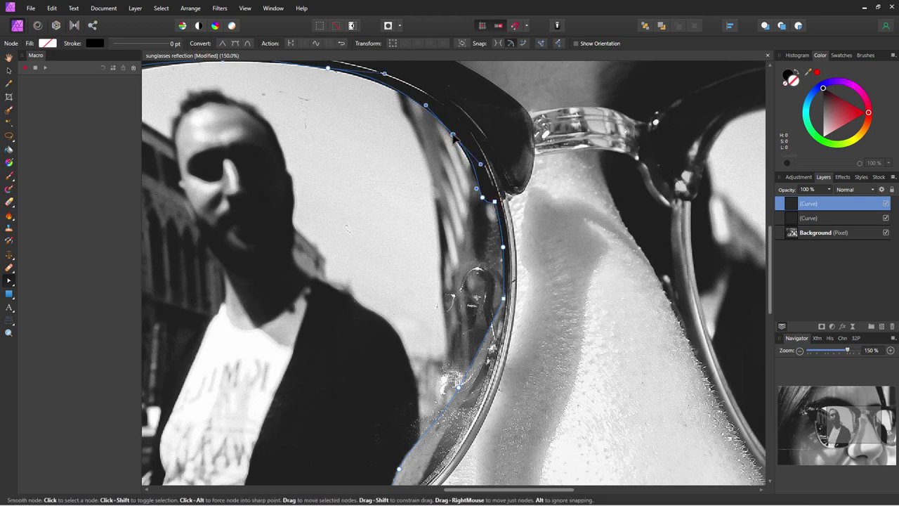
drag(481, 165, 473, 159)
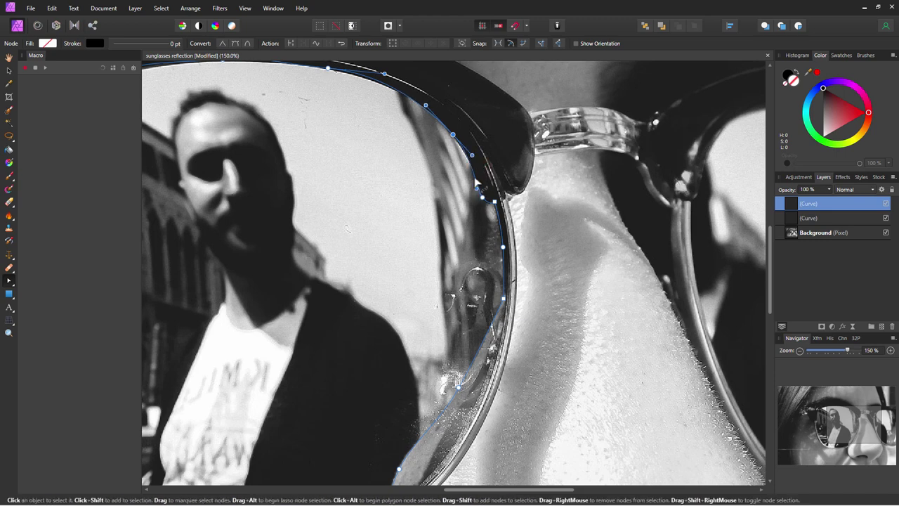
drag(385, 140, 463, 239)
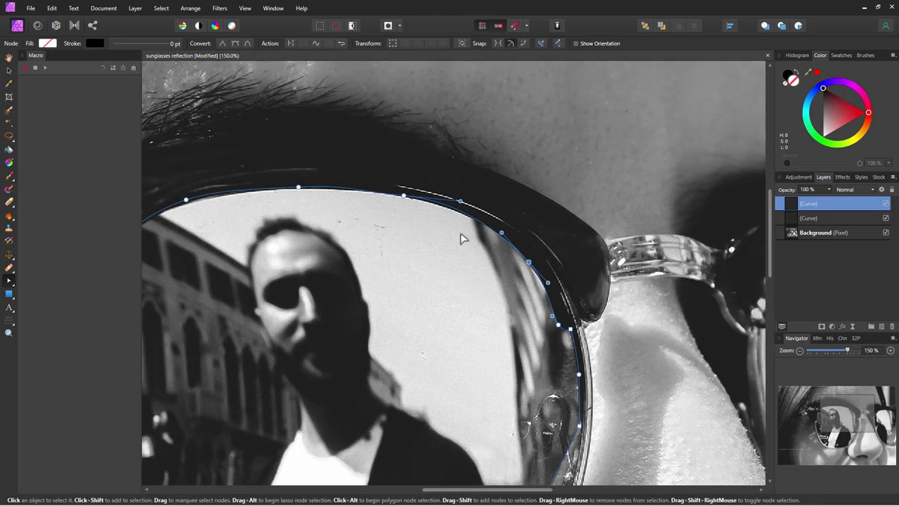
click(187, 202)
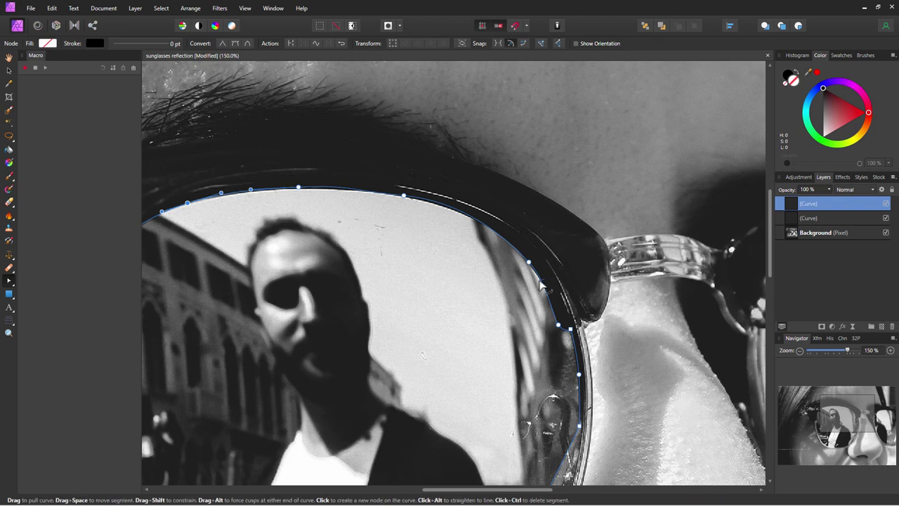
Fill the duplicate curve with solid black and rasterize it into a pixel layer.
key(ctrl+0)
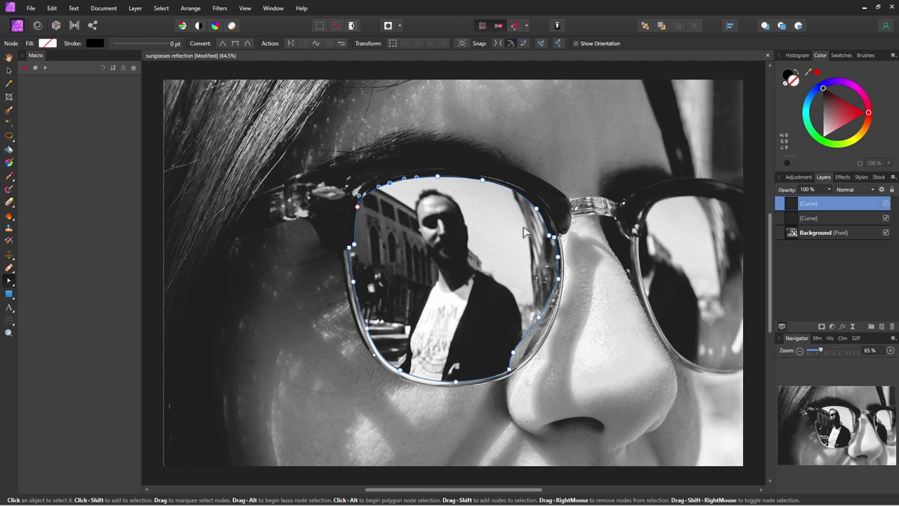
click(47, 44)
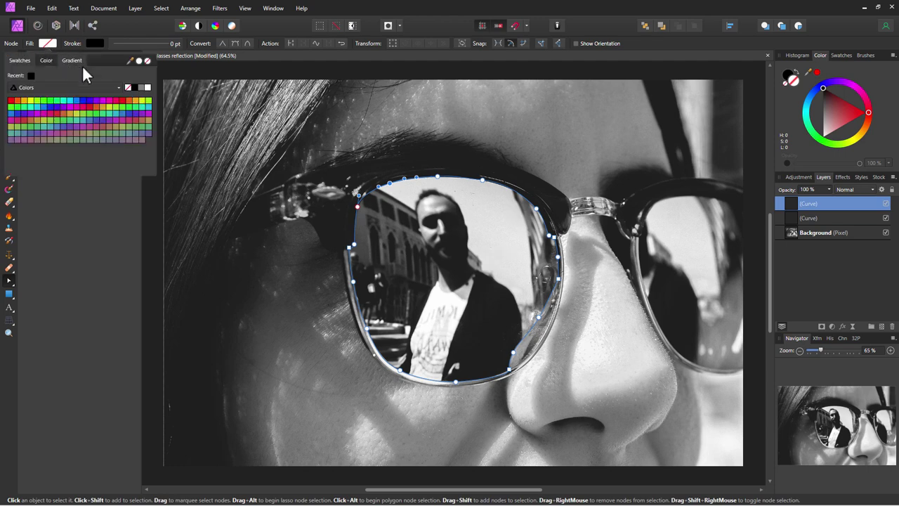
click(134, 87)
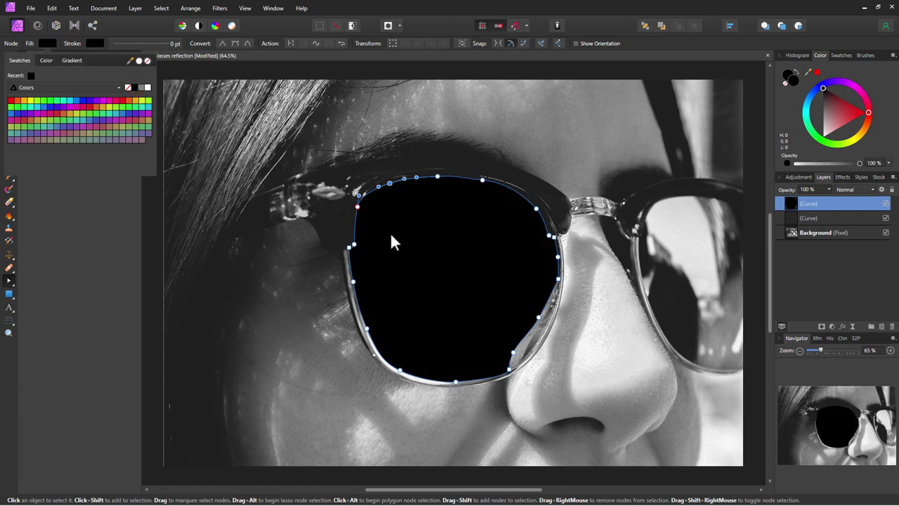
click(123, 251)
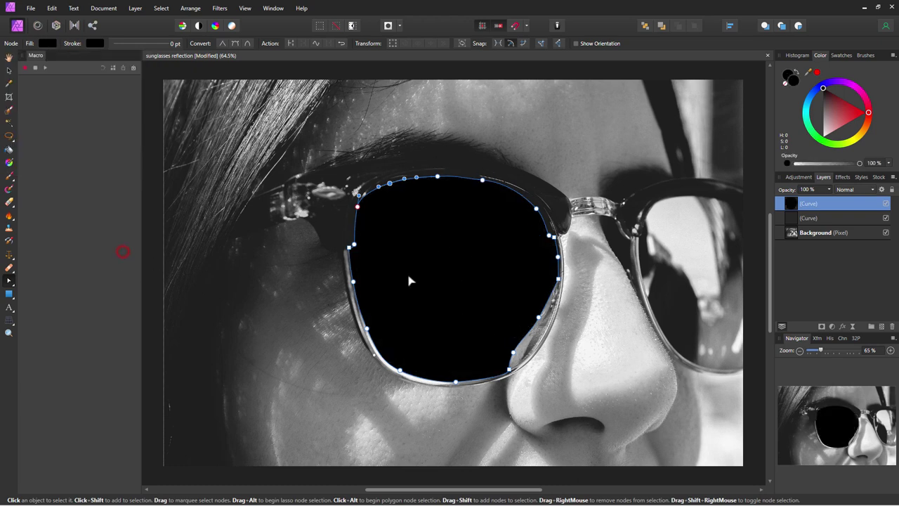
right_click(452, 262)
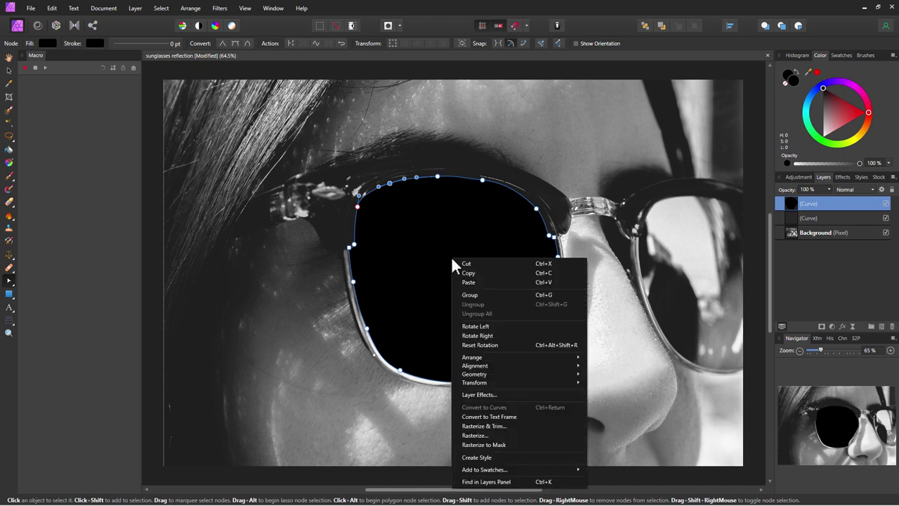
click(481, 436)
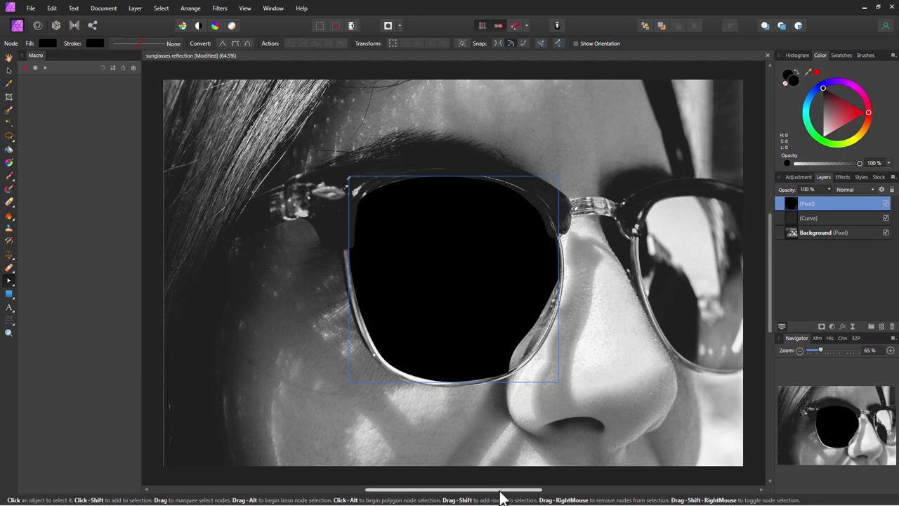
Save the document and deselect the black lens shape.
drag(499, 489, 597, 490)
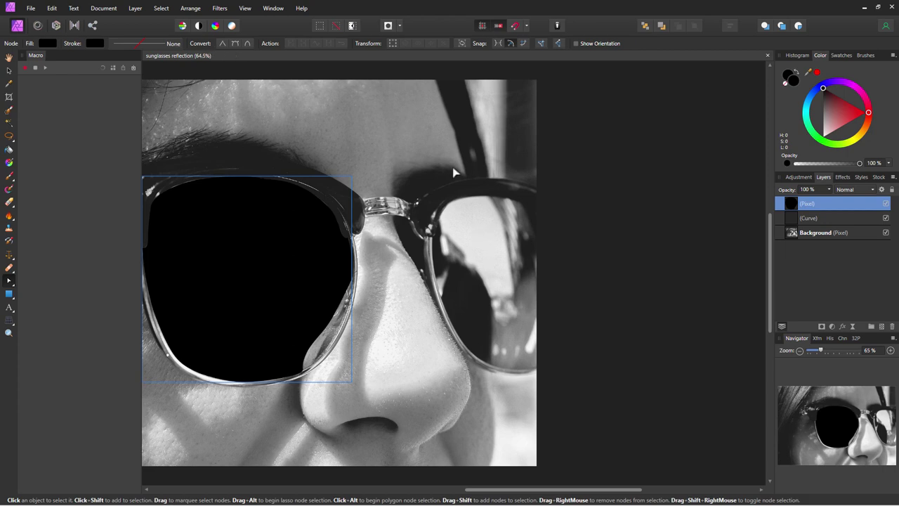
click(30, 8)
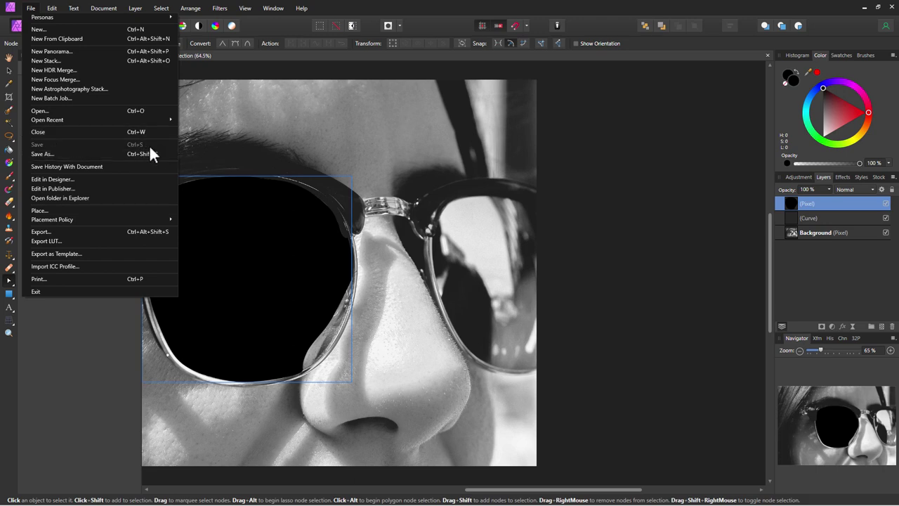
click(570, 265)
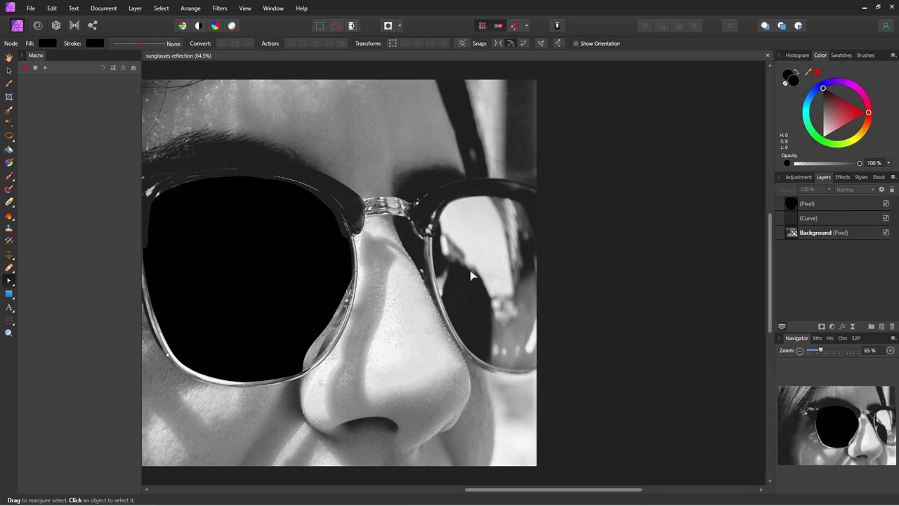
With the Pen tool, trace the second lens's upper rim from the image's right edge to the hinge beside the nose bridge.
click(9, 332)
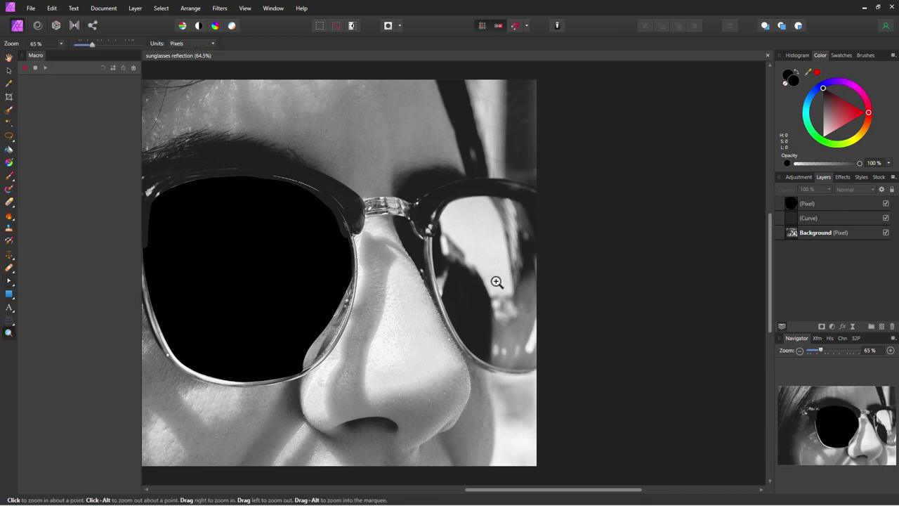
click(497, 281)
click(496, 281)
click(498, 280)
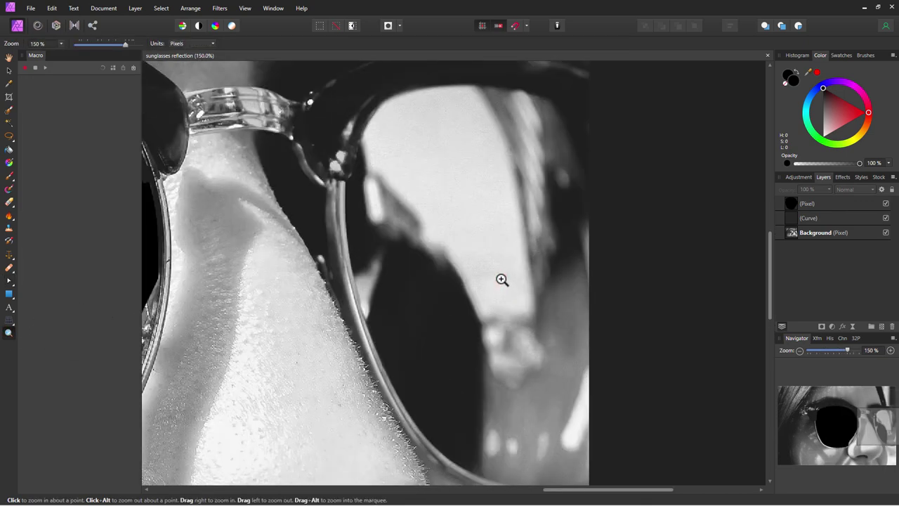
key(space)
drag(484, 224, 478, 265)
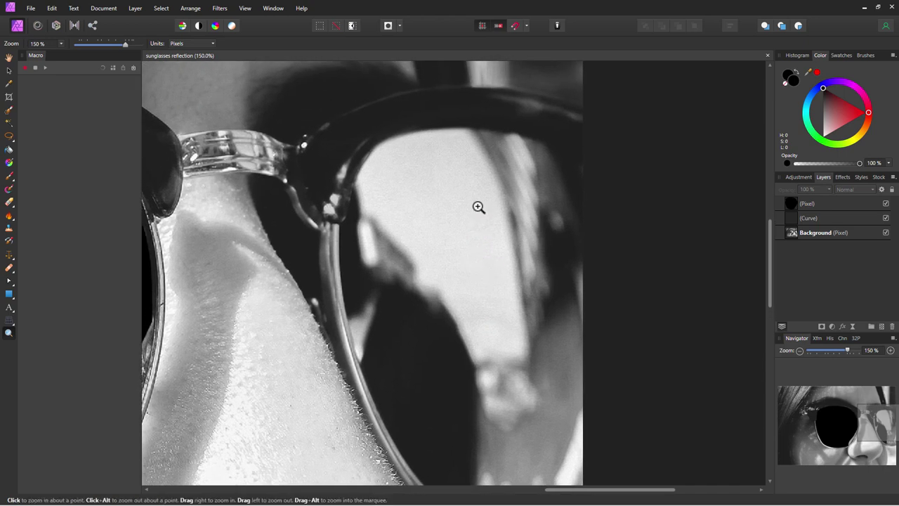
click(10, 282)
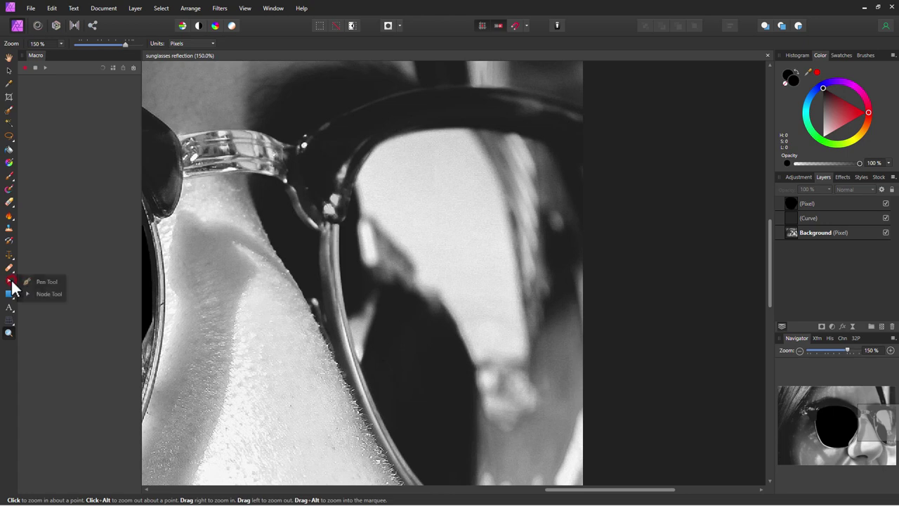
click(44, 282)
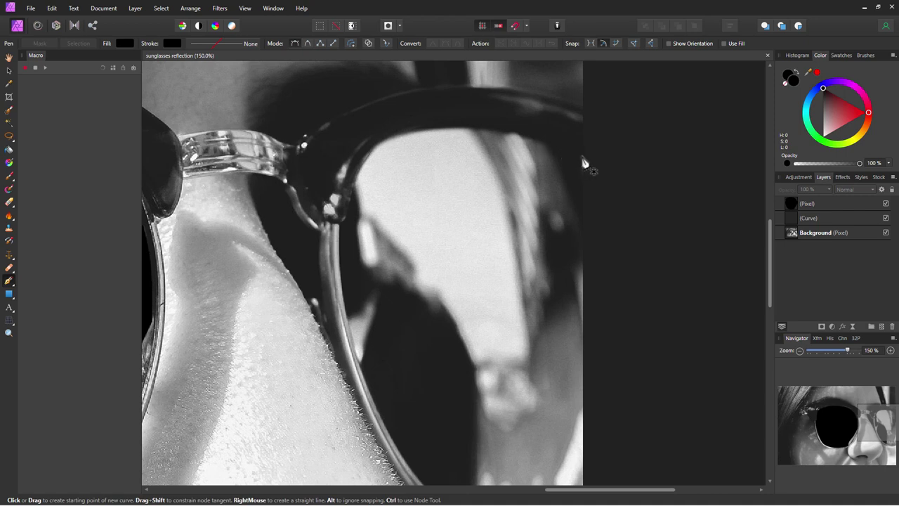
click(583, 156)
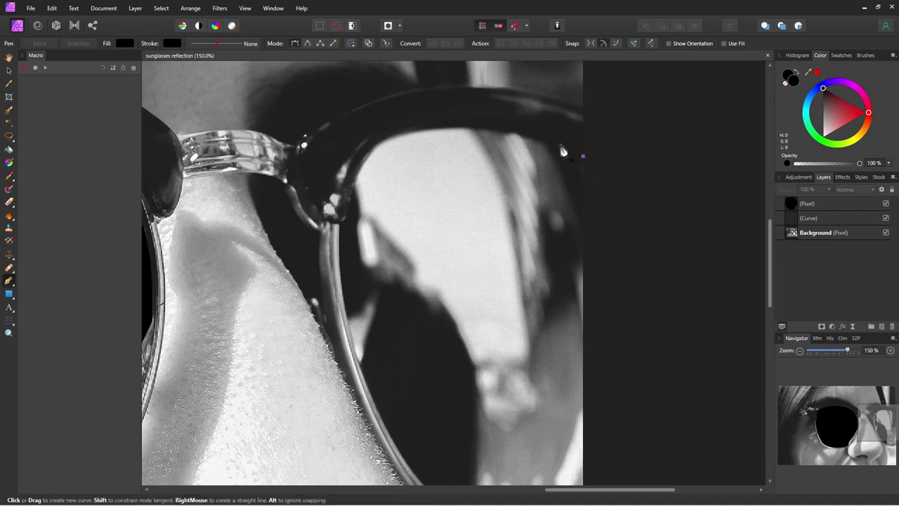
drag(541, 141, 352, 187)
click(359, 170)
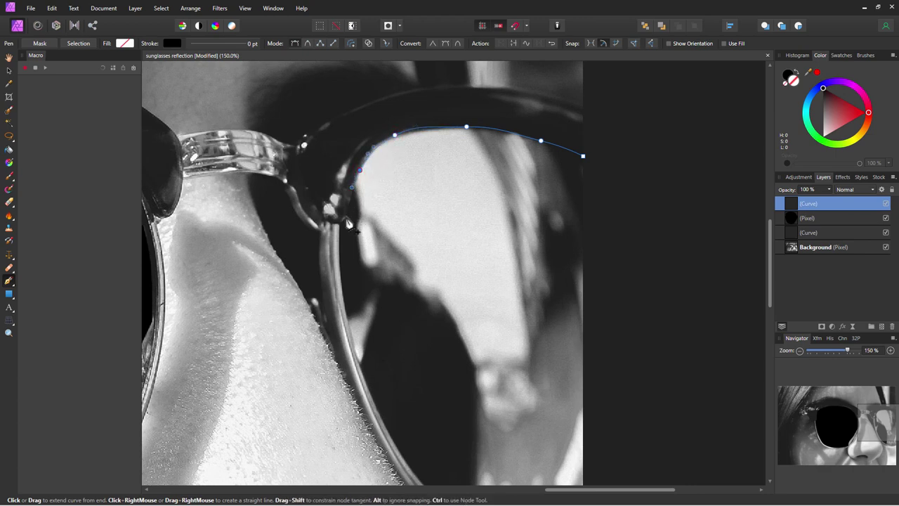
click(345, 218)
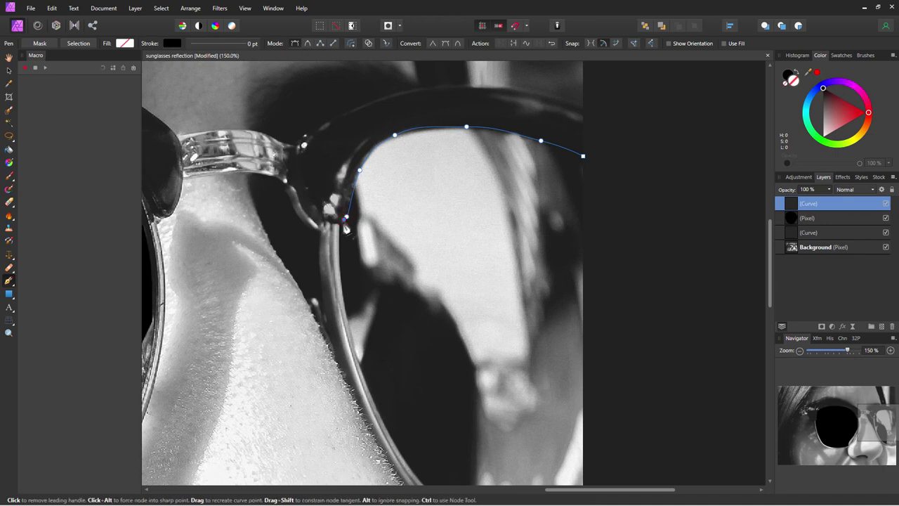
Continue the curve down the second lens's metal rim and along its bottom, past the image's edge, and close it at the starting node.
click(343, 295)
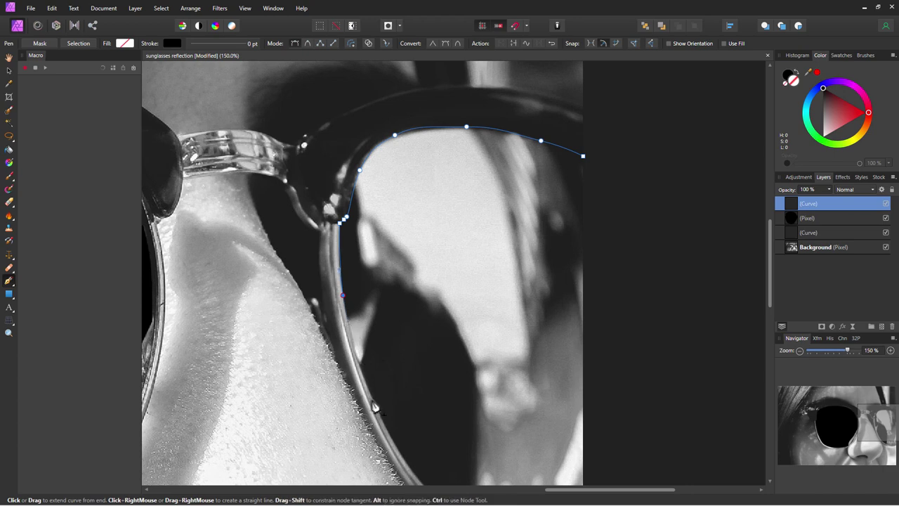
drag(372, 398, 383, 426)
key(space)
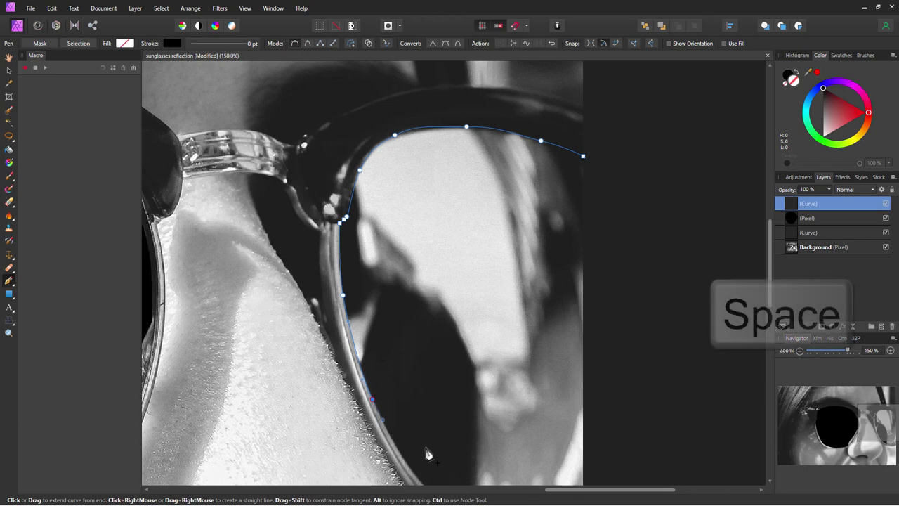
drag(432, 455, 401, 317)
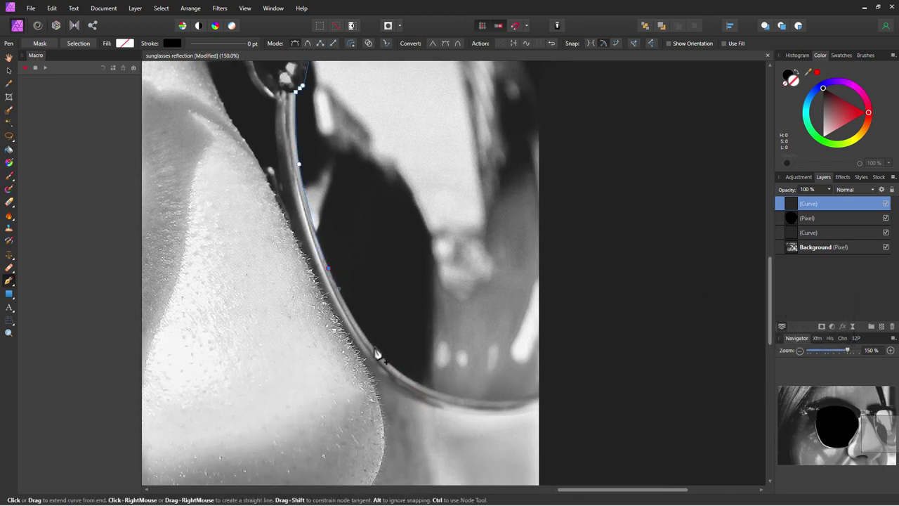
drag(373, 347, 392, 366)
drag(459, 398, 488, 405)
drag(537, 394, 566, 383)
drag(573, 176, 563, 314)
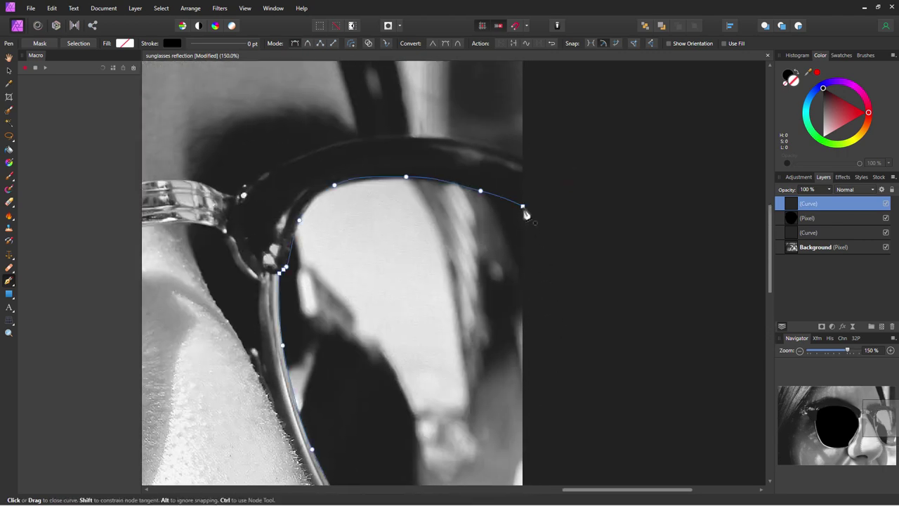
click(524, 207)
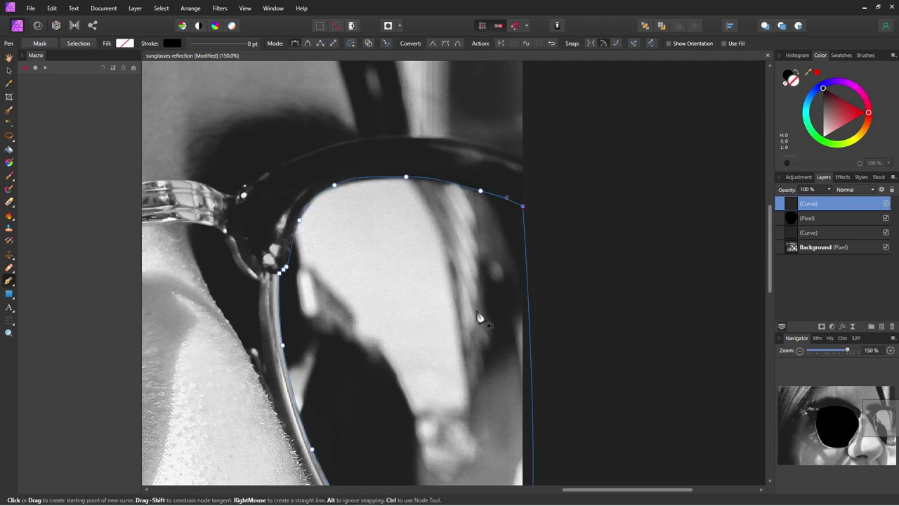
With the Node tool, adjust the handles of the second lens curve's top and upper-left nodes to follow the upper rim.
click(9, 280)
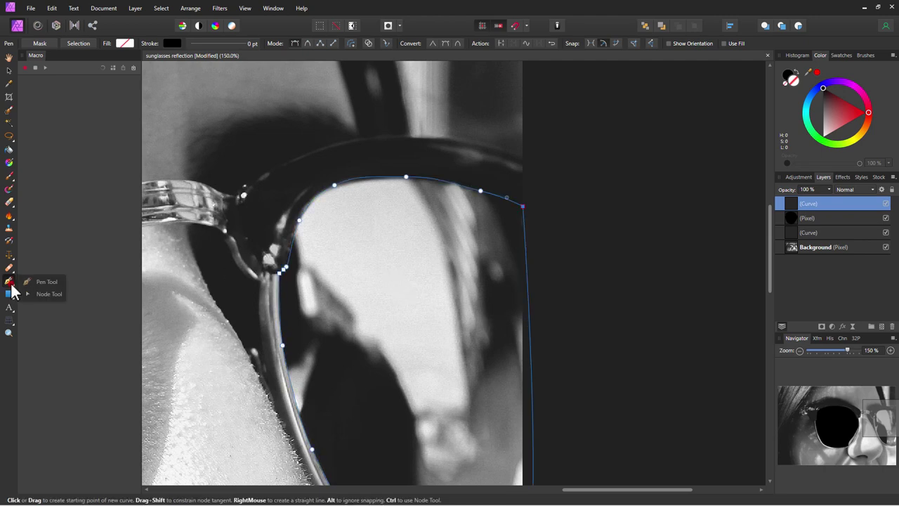
click(56, 295)
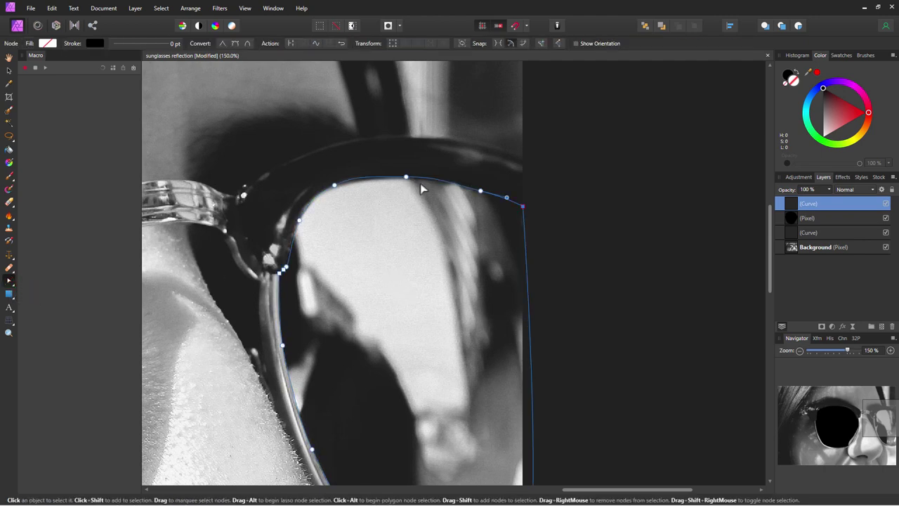
click(407, 177)
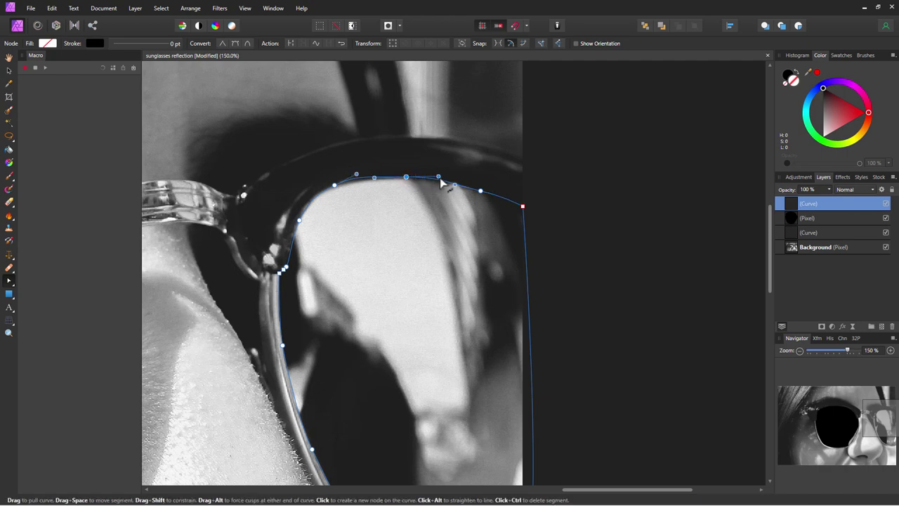
drag(437, 182, 439, 176)
click(333, 187)
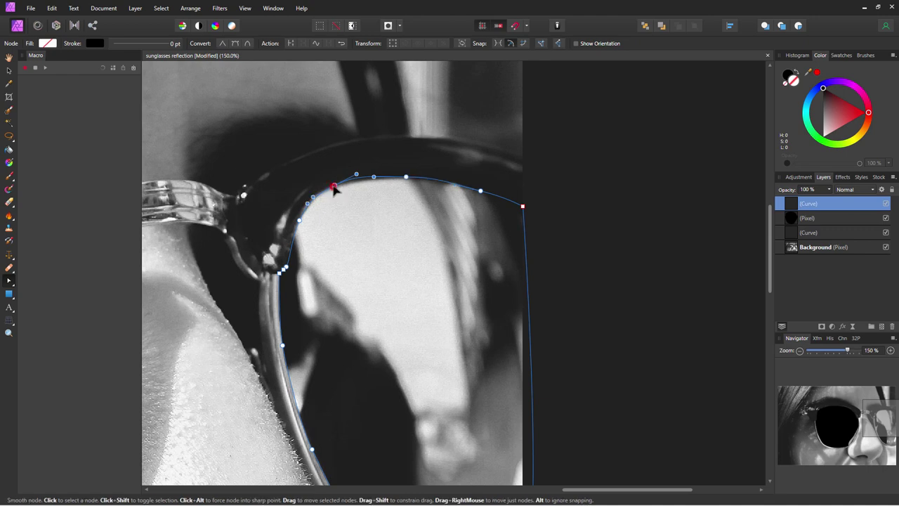
click(359, 177)
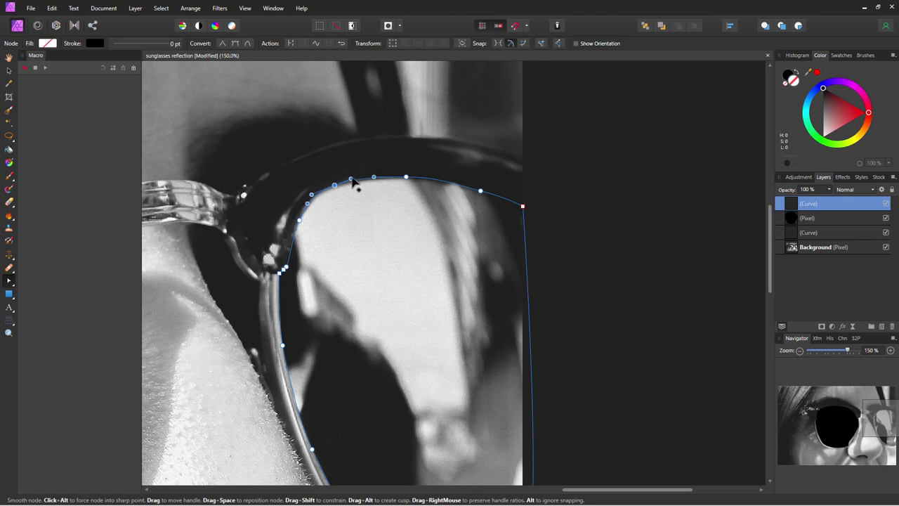
Fine-tune the handles of the second lens curve's nodes along the top centre and upper right to fit the rim edge.
drag(313, 196, 318, 199)
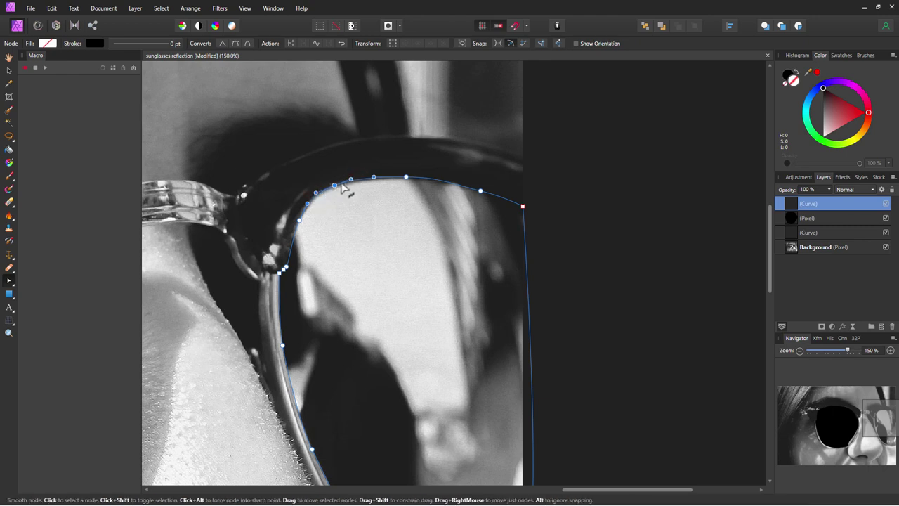
click(407, 177)
drag(439, 179, 435, 179)
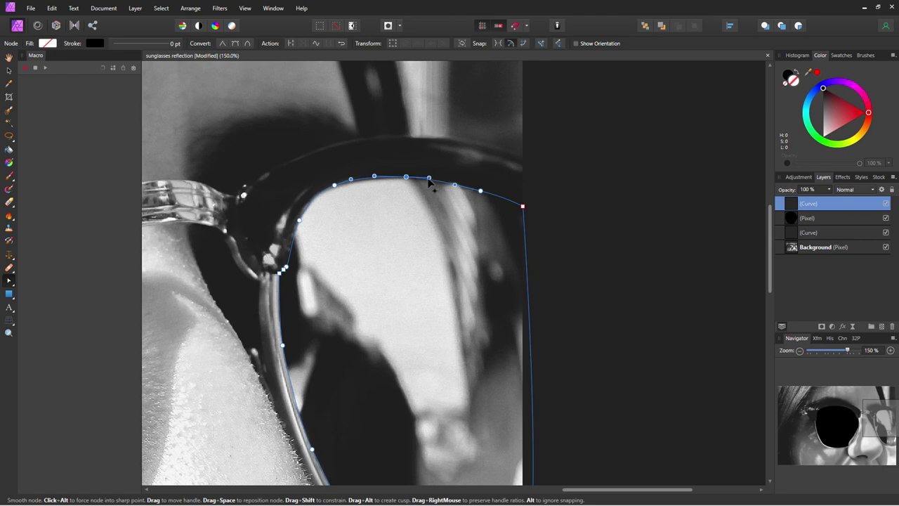
drag(373, 177, 388, 177)
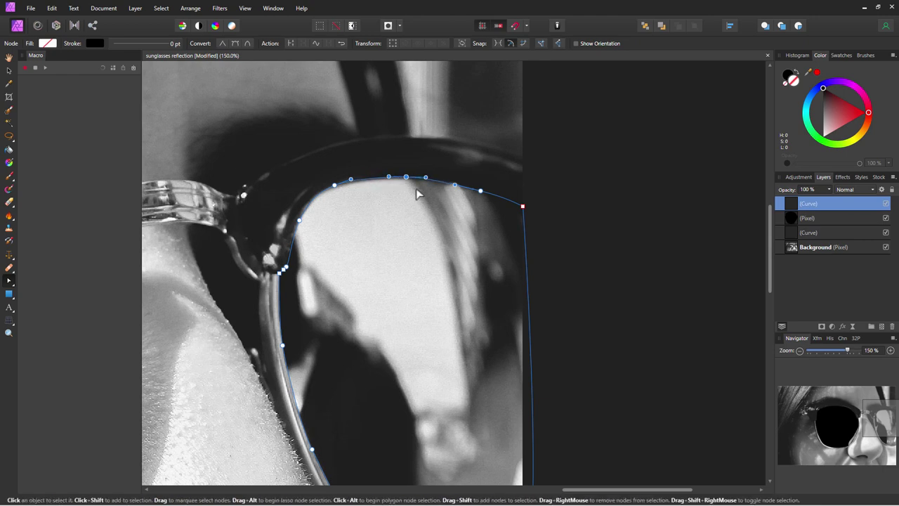
click(457, 184)
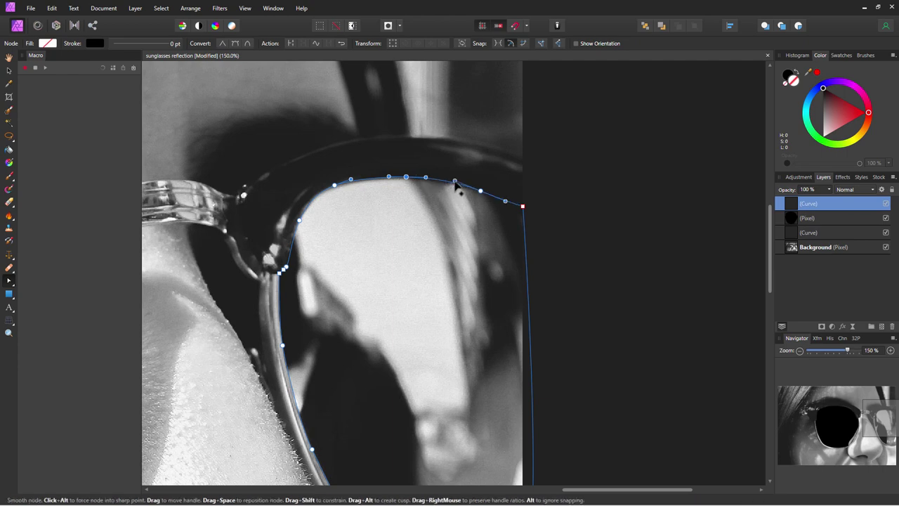
drag(459, 185, 462, 186)
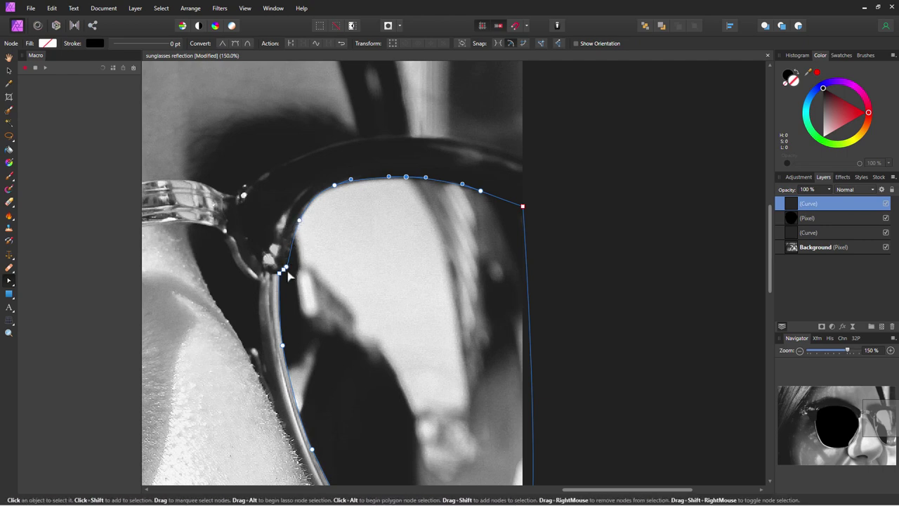
Delete the redundant node beside the corner where the second lens's upper rim meets the metal rim.
click(9, 333)
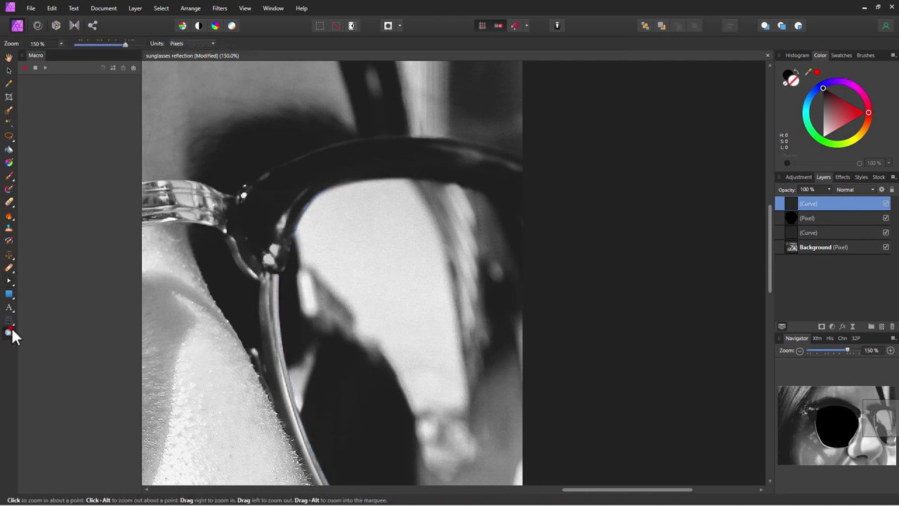
click(284, 271)
click(287, 271)
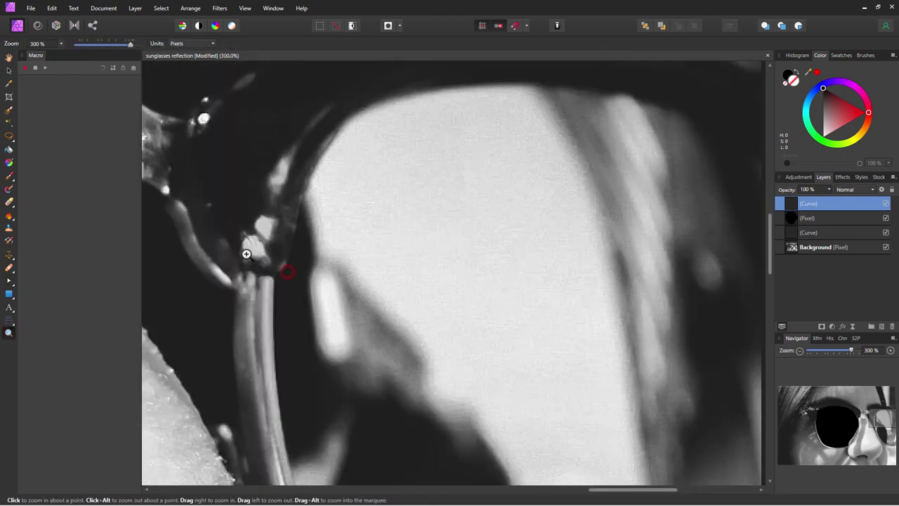
click(9, 282)
click(287, 252)
key(a)
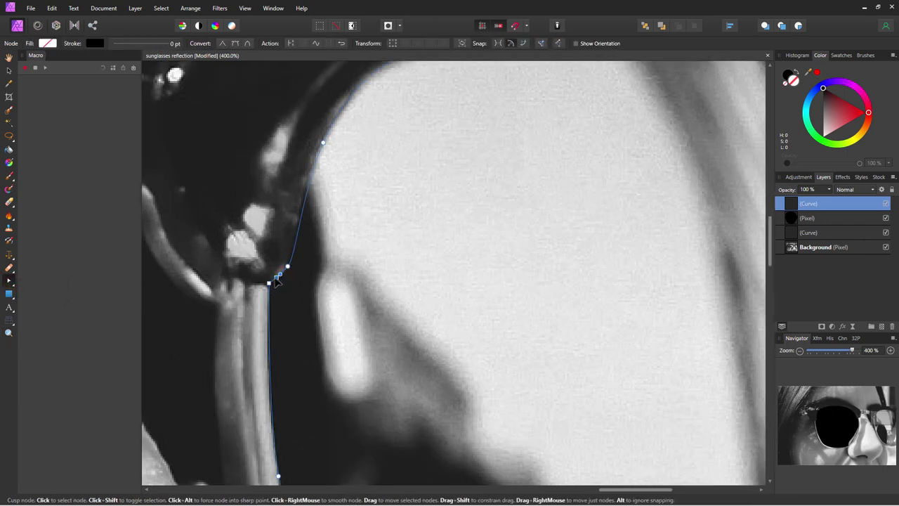
drag(280, 288, 291, 293)
key(Delete)
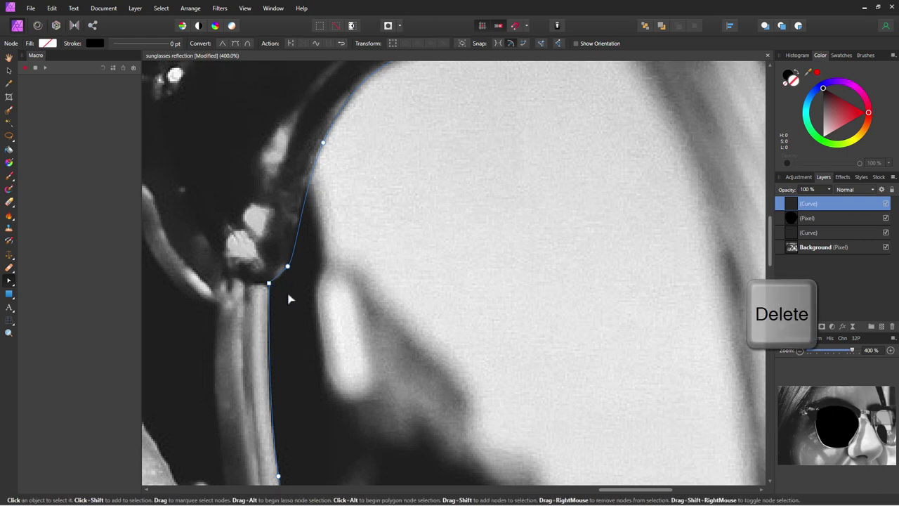
Reposition the second lens curve's hinge corner node, its handle and the node above it to follow the rim's inner edge.
drag(289, 273, 282, 276)
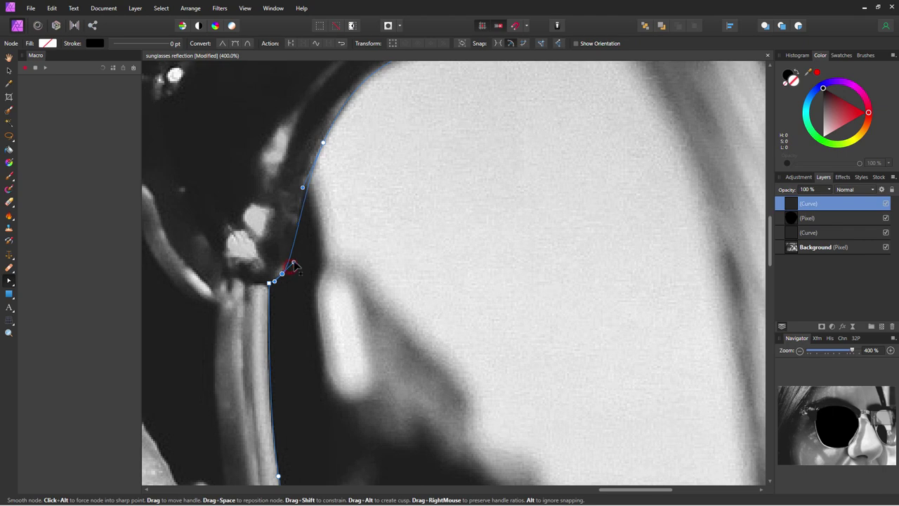
drag(296, 263, 294, 263)
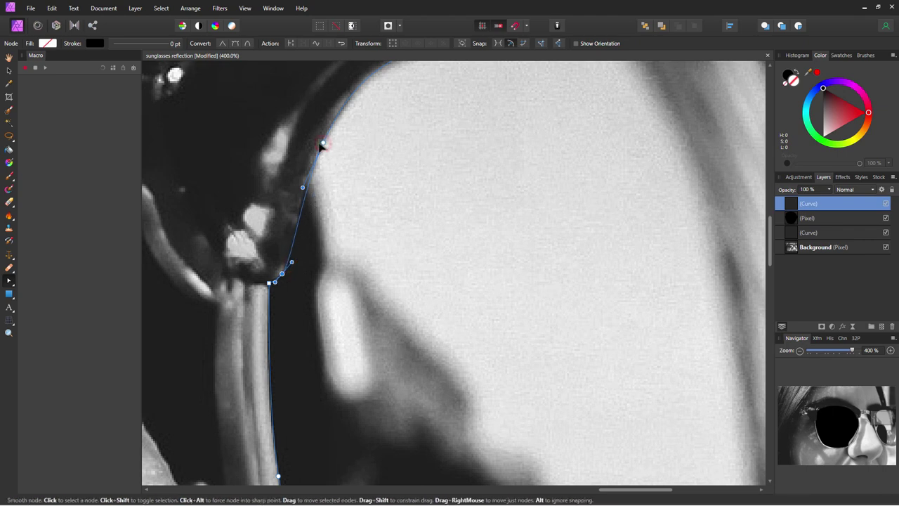
drag(322, 144, 318, 145)
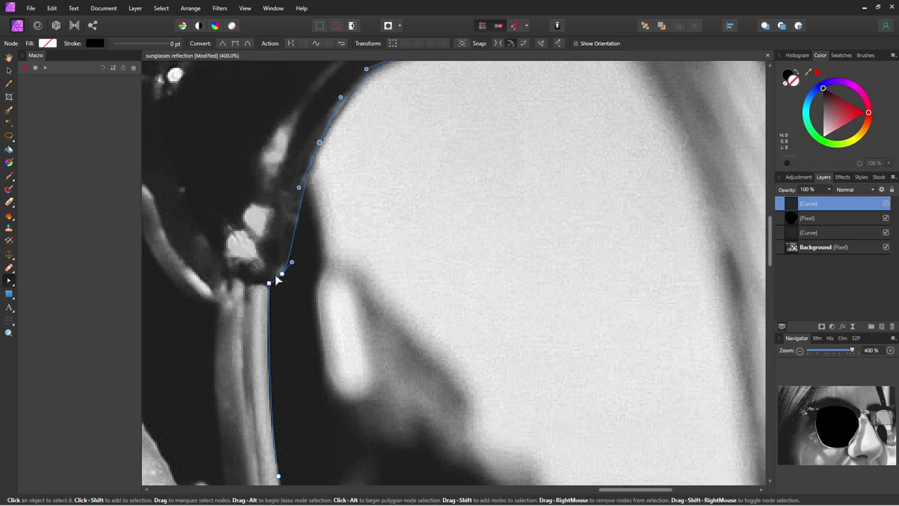
Reshape the second lens curve along the lower metal rim by adjusting the handles of its bottom and lower-left nodes.
key(space)
drag(309, 402, 271, 105)
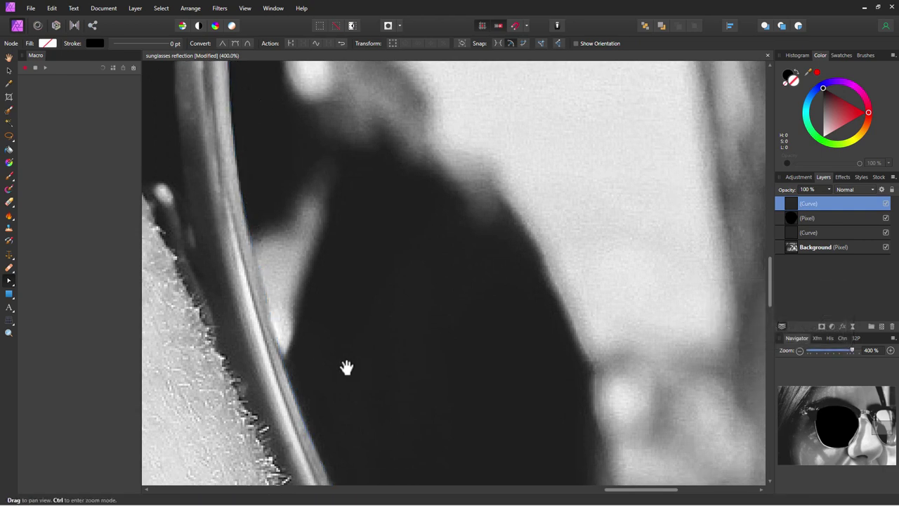
drag(347, 366, 298, 165)
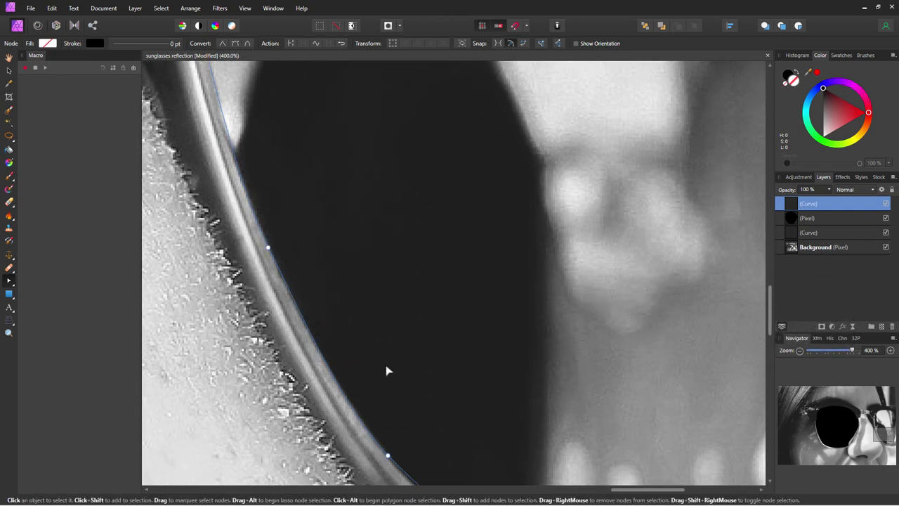
key(space)
drag(398, 365, 323, 174)
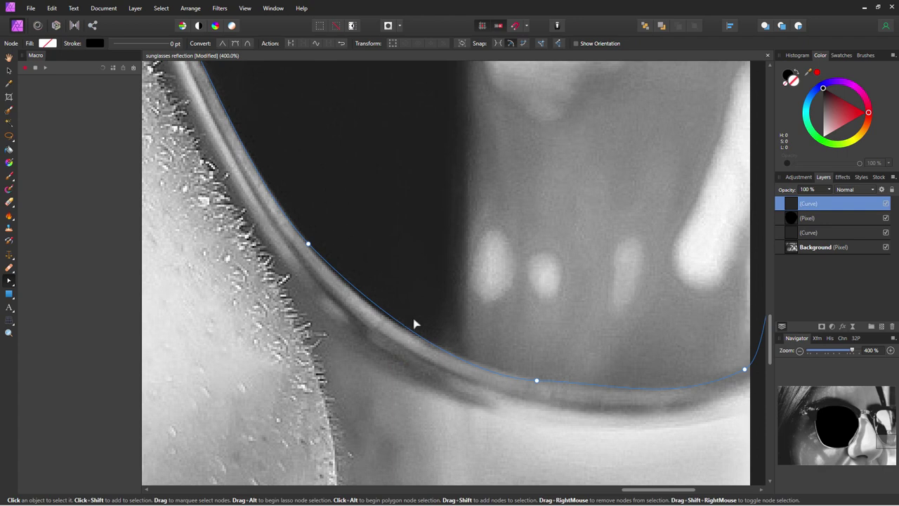
click(538, 381)
drag(619, 384, 619, 399)
drag(459, 365, 423, 353)
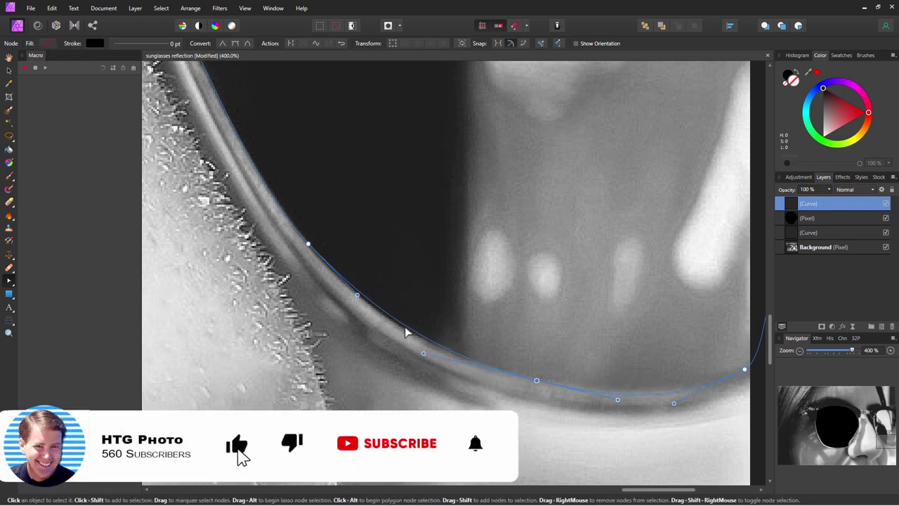
drag(358, 298, 381, 324)
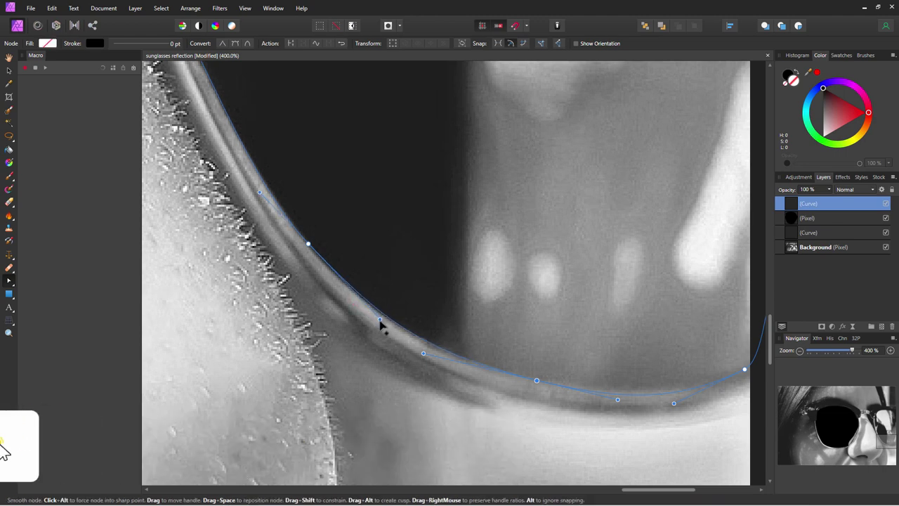
Adjust the handle of the bottom node at the image's right edge to follow the rim, and check the curve's outer side.
key(space)
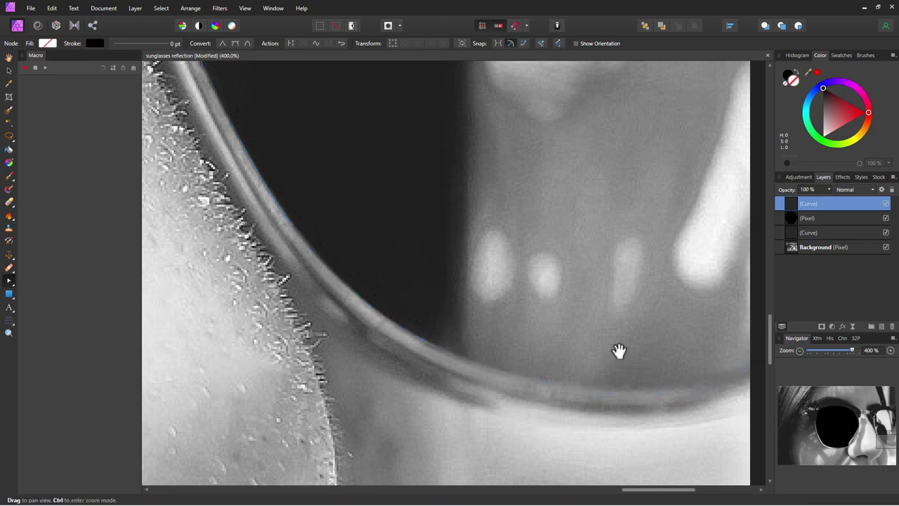
drag(618, 351, 380, 309)
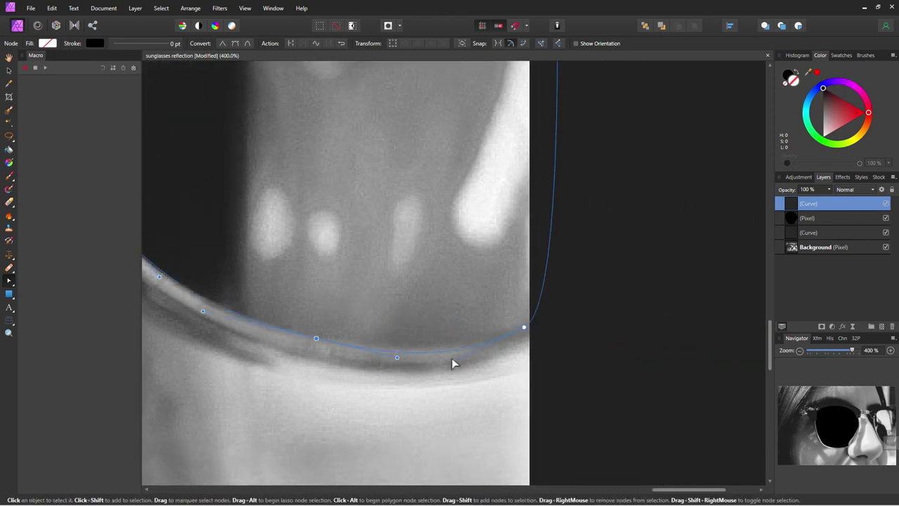
drag(453, 362, 470, 351)
click(395, 356)
drag(575, 285, 576, 415)
drag(560, 233, 564, 283)
drag(564, 105, 586, 317)
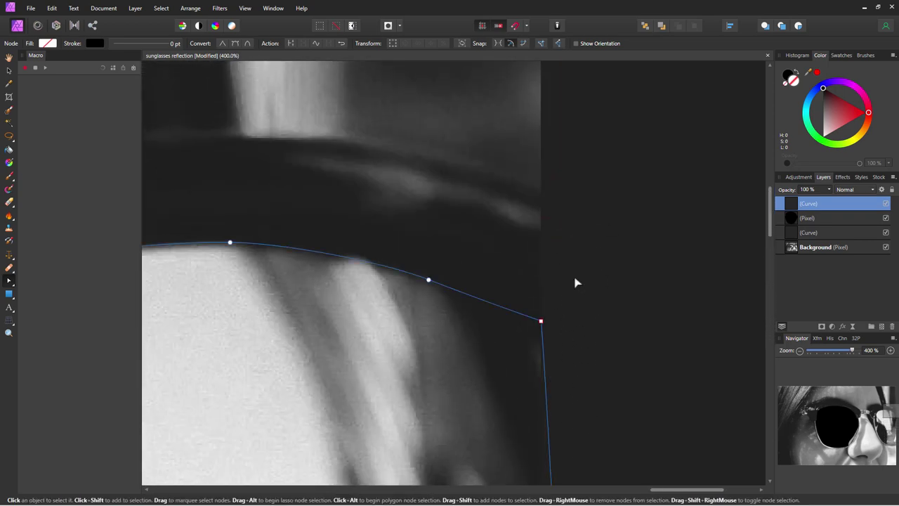
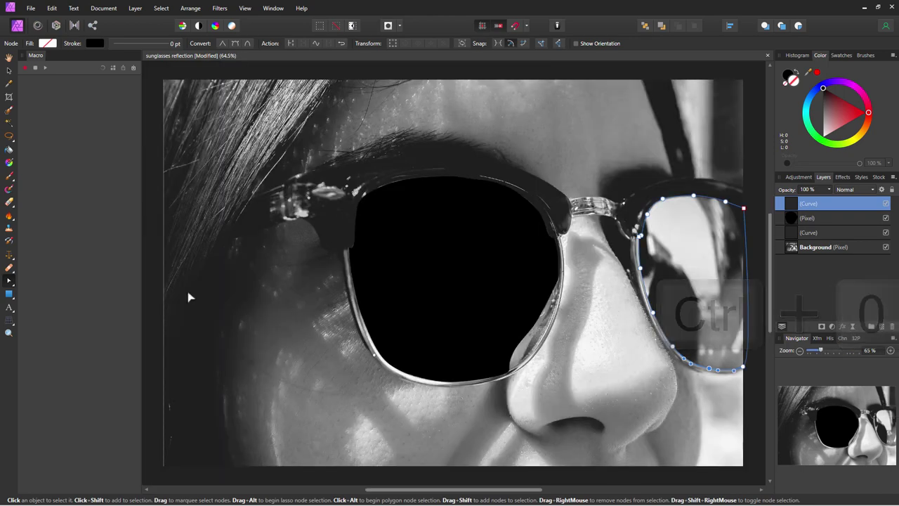
Fill the second lens curve with black and rasterize it into a pixel layer.
click(48, 43)
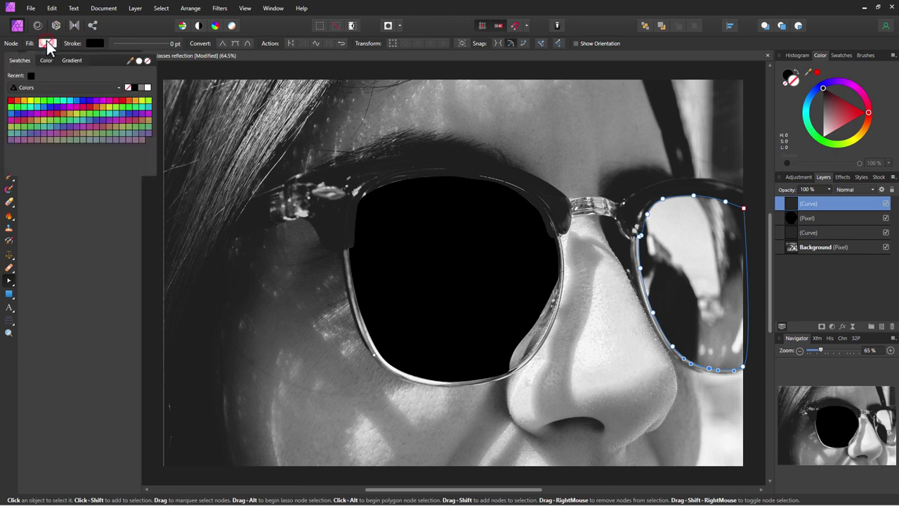
click(135, 87)
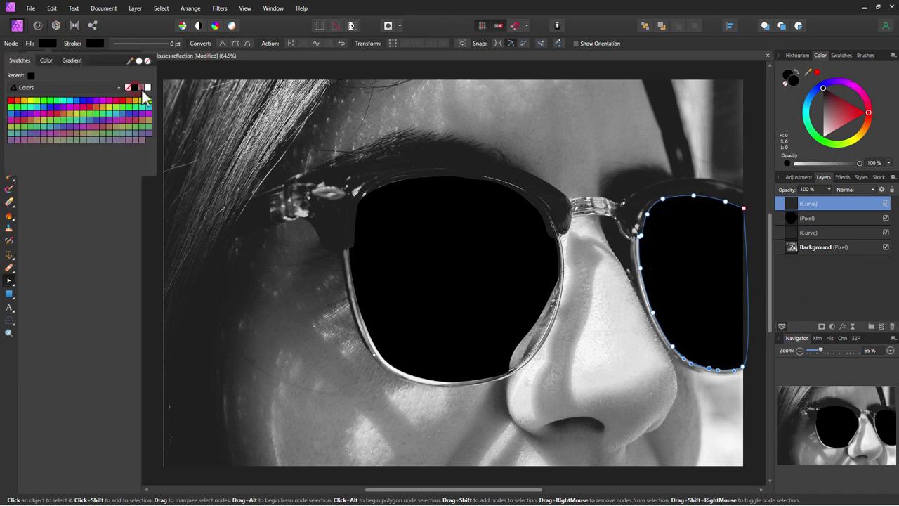
right_click(678, 265)
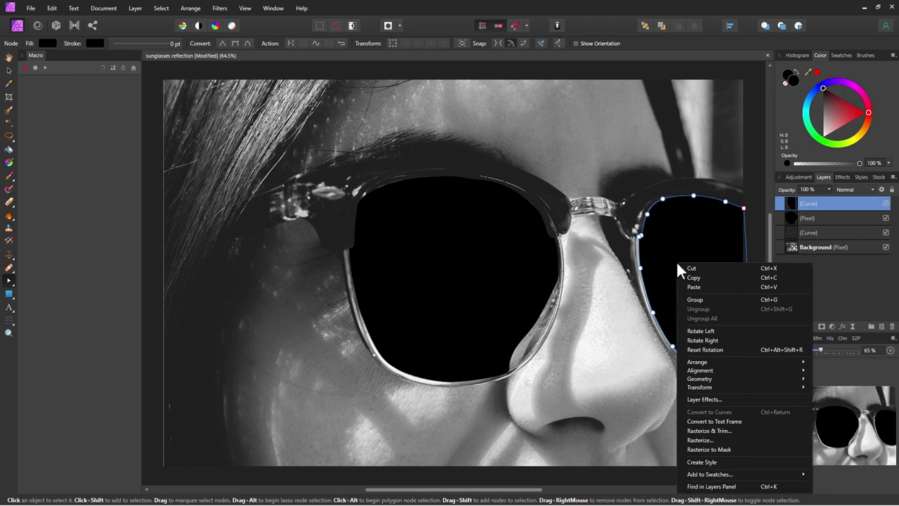
click(701, 439)
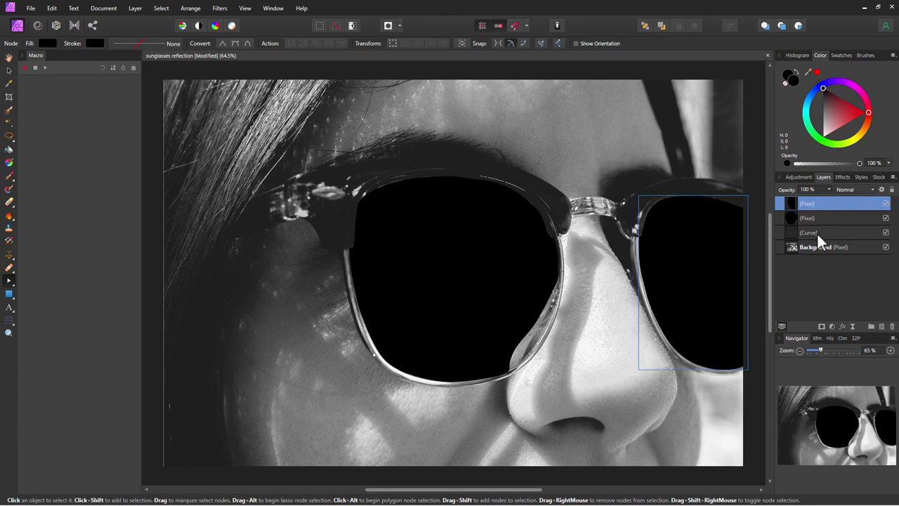
Hide the leftover curve layer and rename the first lens's pixel layer as Left Lens.
click(886, 233)
click(809, 219)
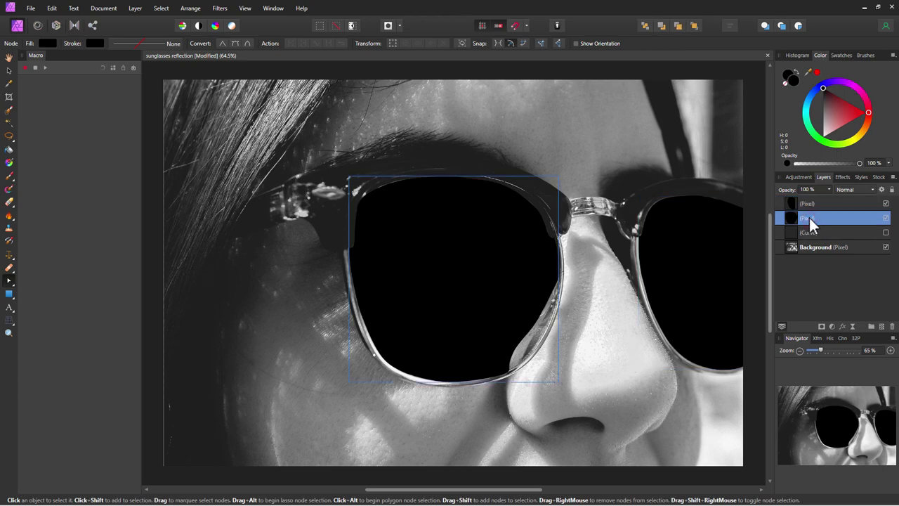
click(809, 204)
click(809, 218)
double_click(809, 218)
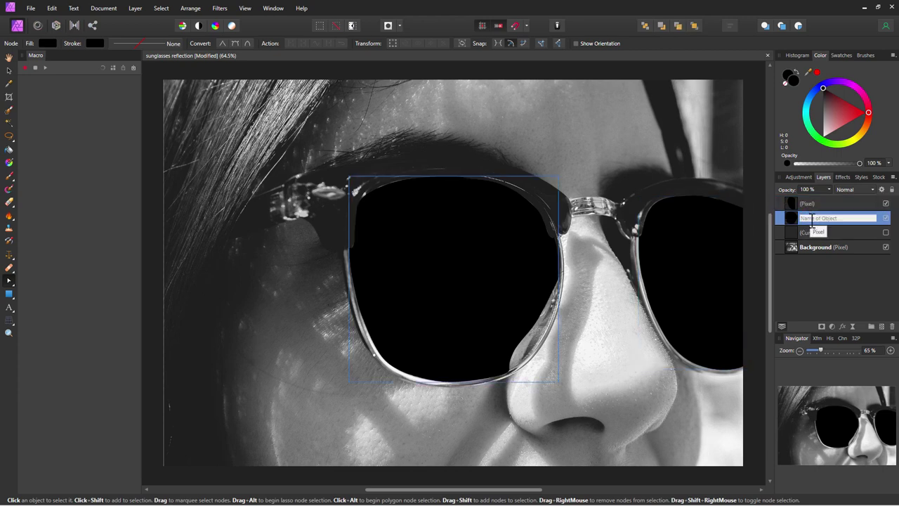
text(Left Lens)
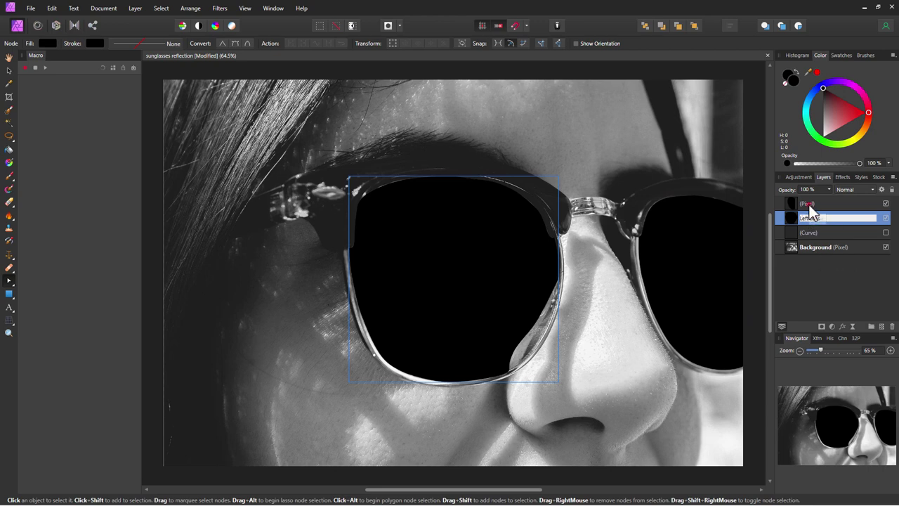
Rename the second lens's pixel layer as Right Lens.
click(809, 204)
double_click(810, 204)
text(Rig)
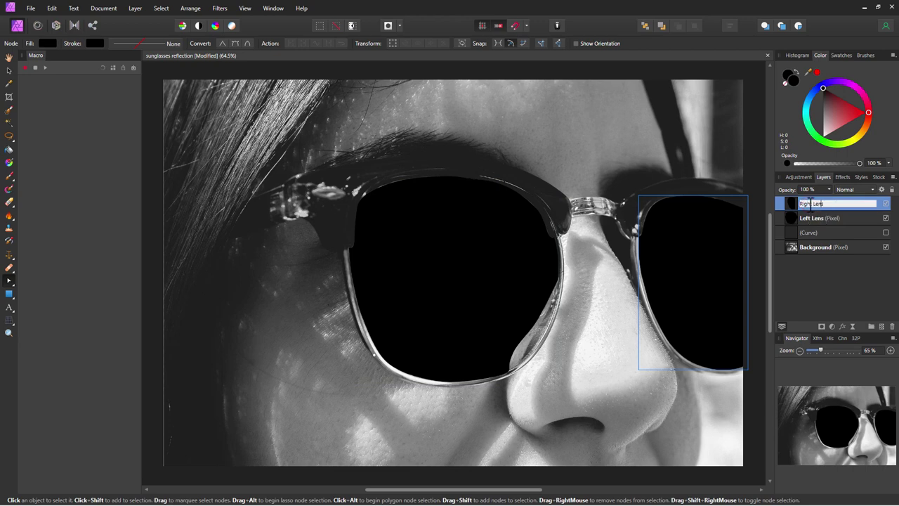
text(ht Lens)
key(Return)
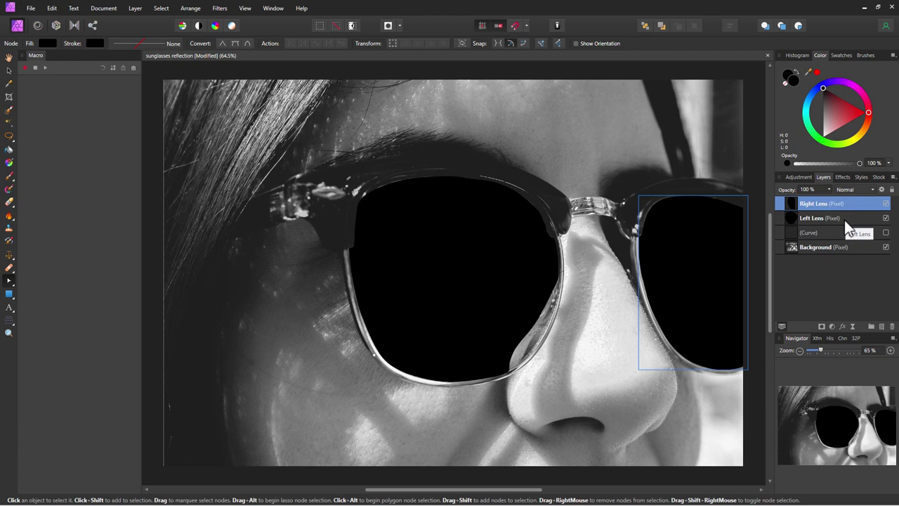
Open the recent image eiffel-tower-1853365_1920.jpg.
click(31, 8)
mouse_move(106, 120)
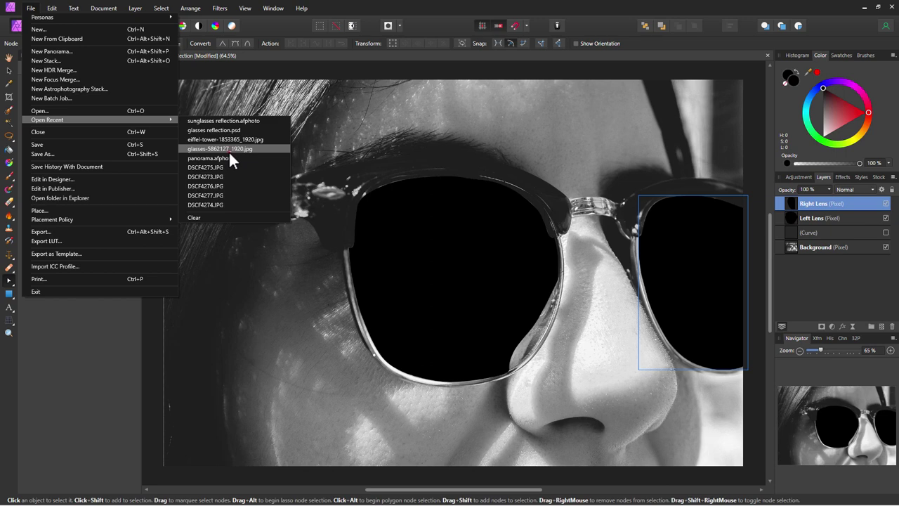
click(225, 139)
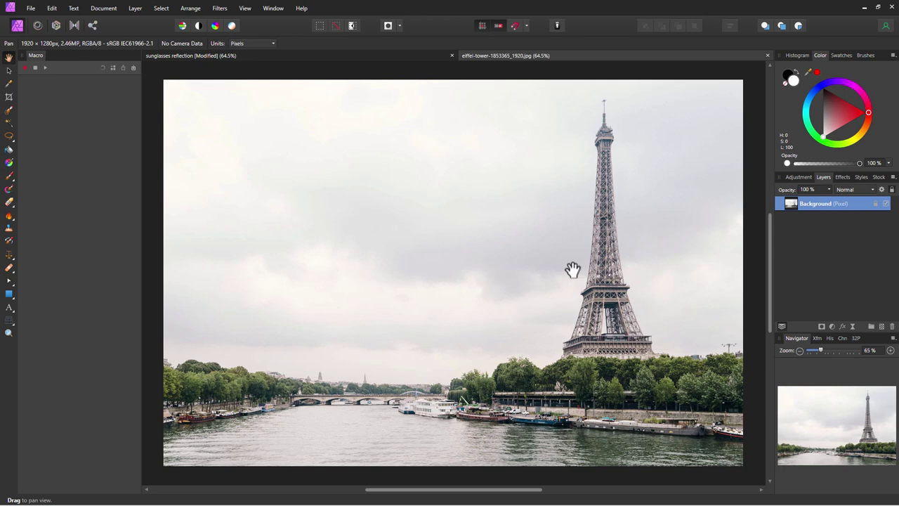
Apply the default Black & White adjustment to the Eiffel Tower photo, merge it into the Background layer, and show the layers again.
click(799, 176)
click(811, 252)
click(798, 285)
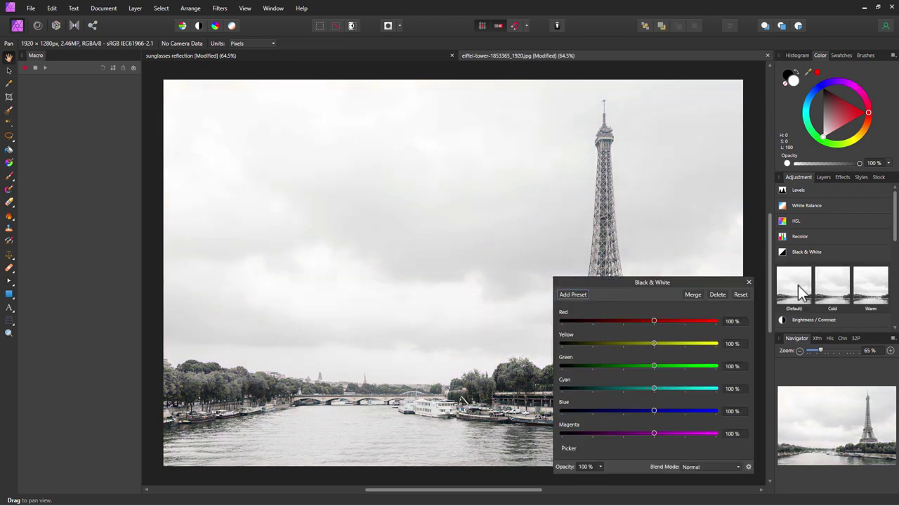
mouse_move(707, 276)
mouse_down()
mouse_move(847, 344)
mouse_move(719, 278)
mouse_up()
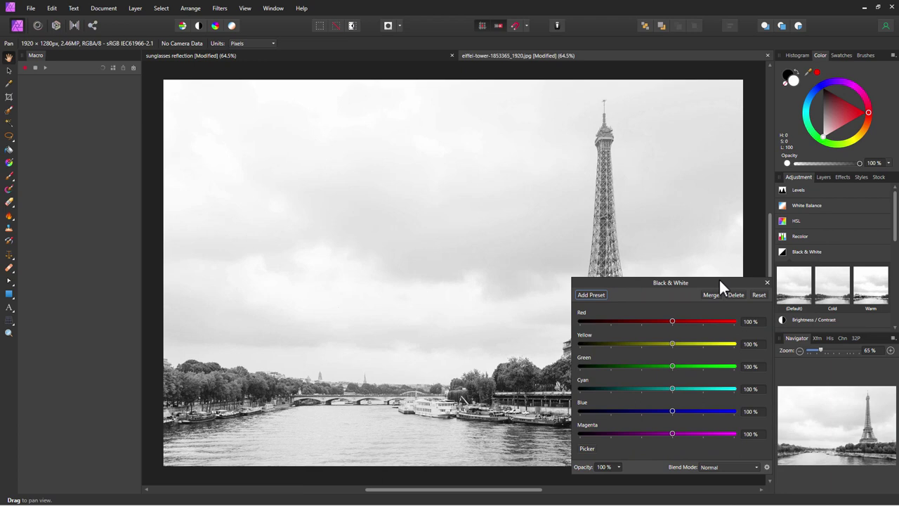
click(717, 293)
click(826, 176)
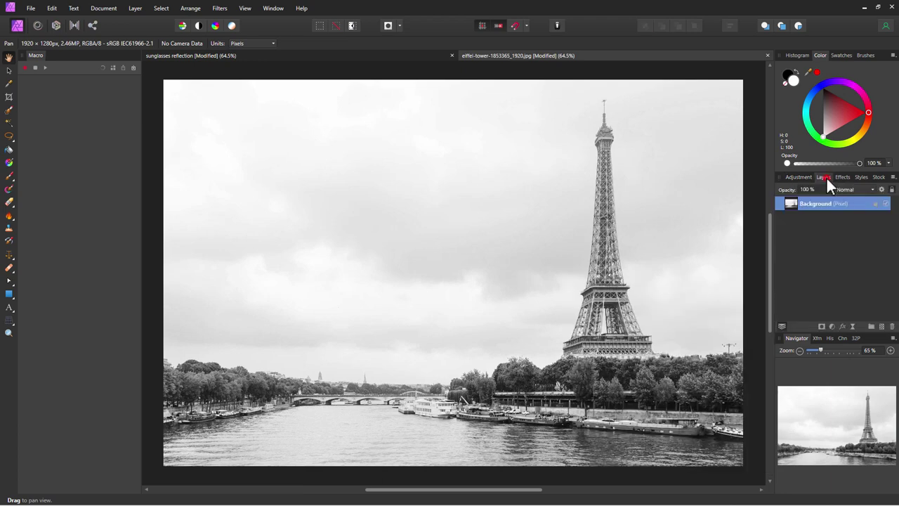
Copy the black-and-white Eiffel Tower photo into the sunglasses reflection document as a new top layer and minimise the photo's own window.
drag(619, 54, 385, 314)
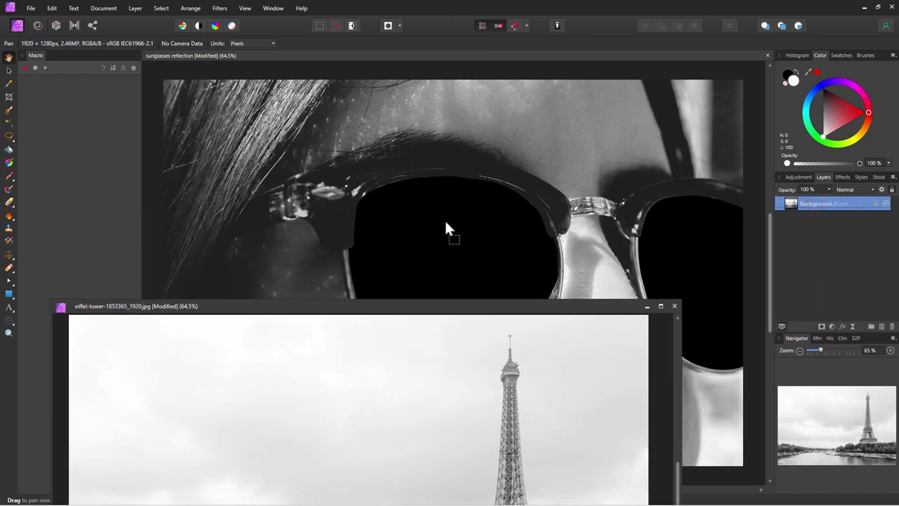
drag(444, 218, 445, 219)
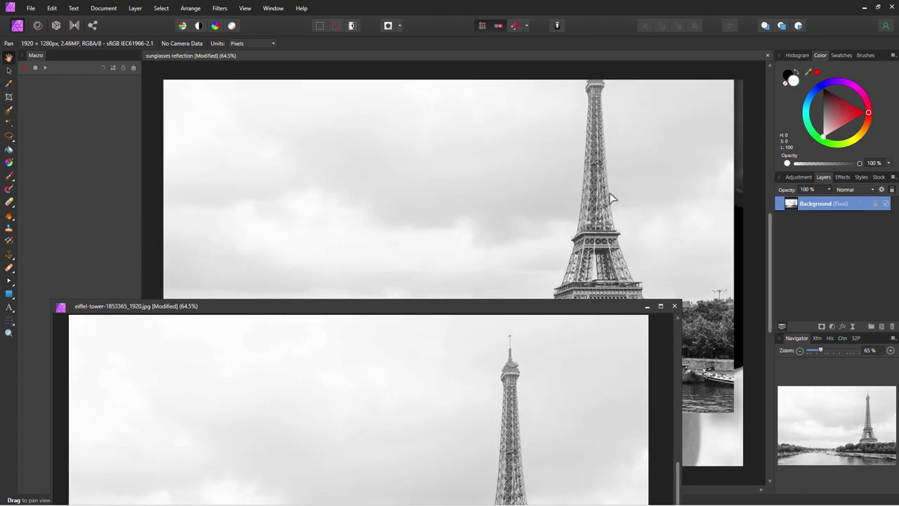
click(647, 306)
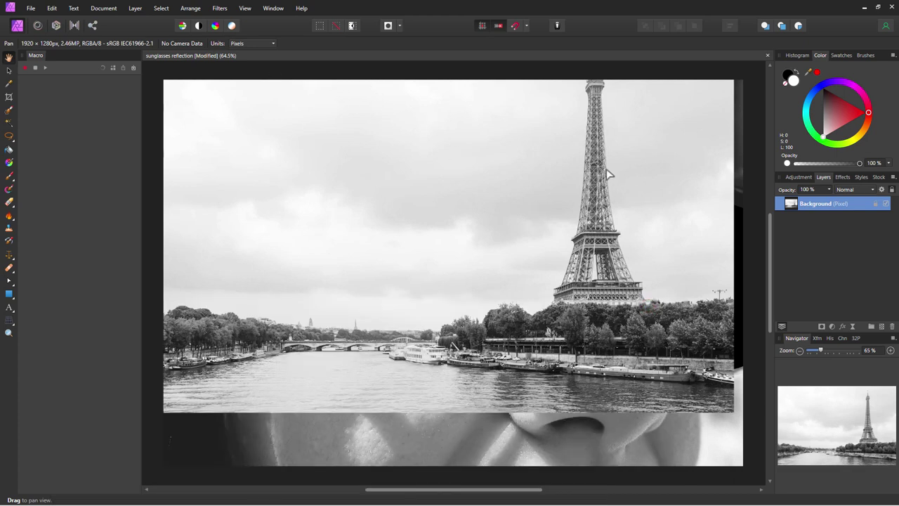
click(338, 57)
key(a)
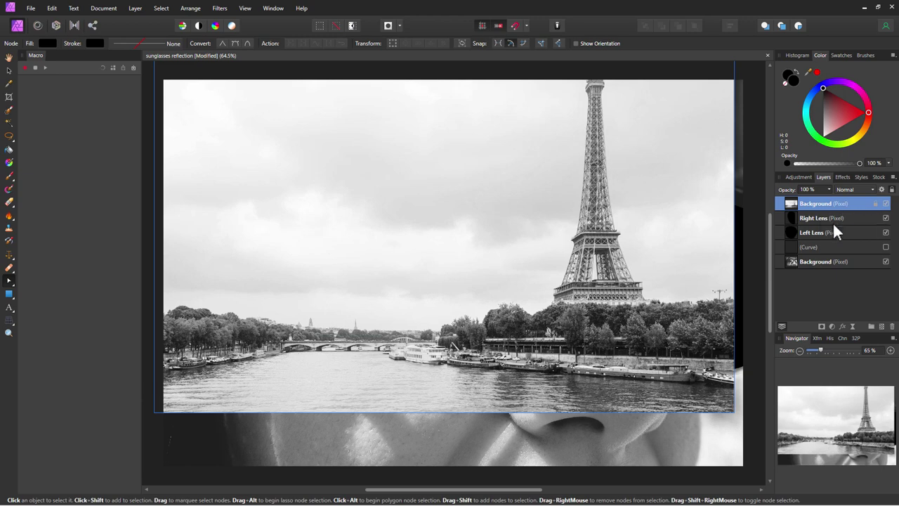
Nest the Eiffel Tower layer inside the Left Lens layer, expand that group and select the nested photo.
drag(859, 199, 859, 216)
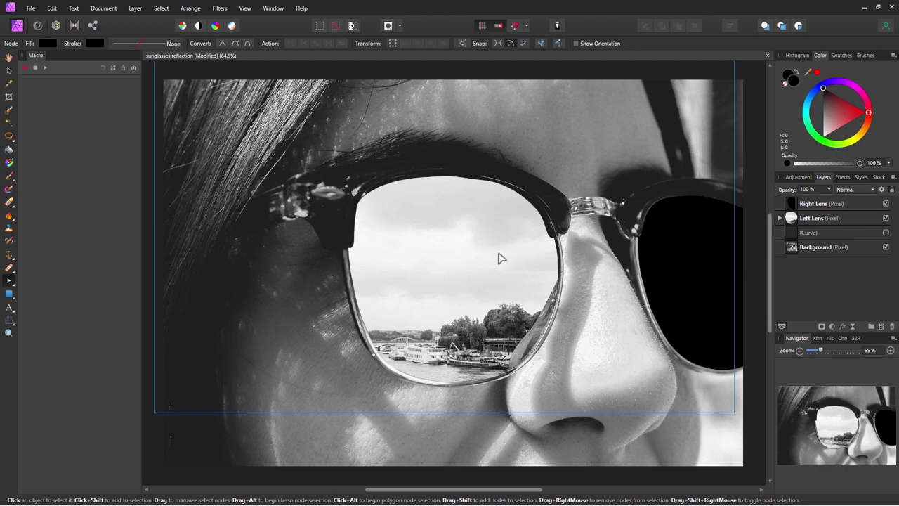
click(785, 219)
click(780, 219)
click(819, 234)
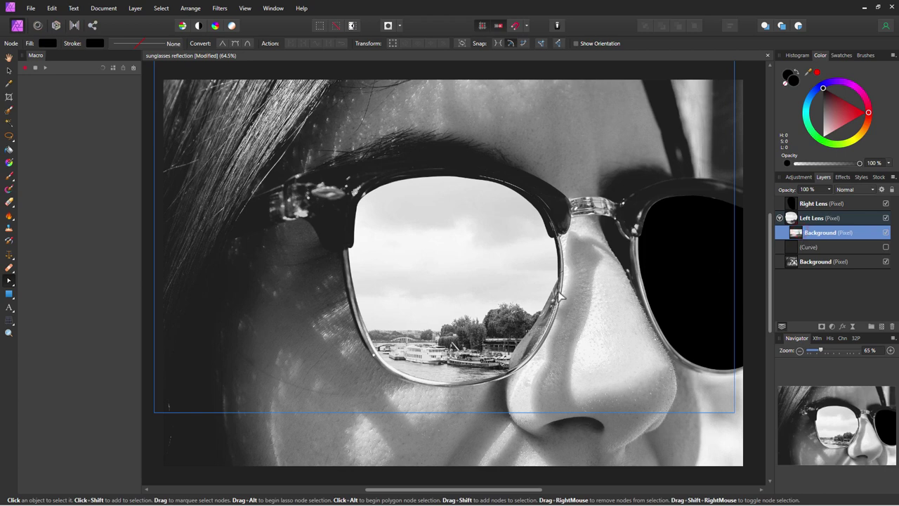
Scale down and reposition the nested Eiffel Tower photo so the whole tower fits inside the left lens.
click(430, 295)
click(9, 71)
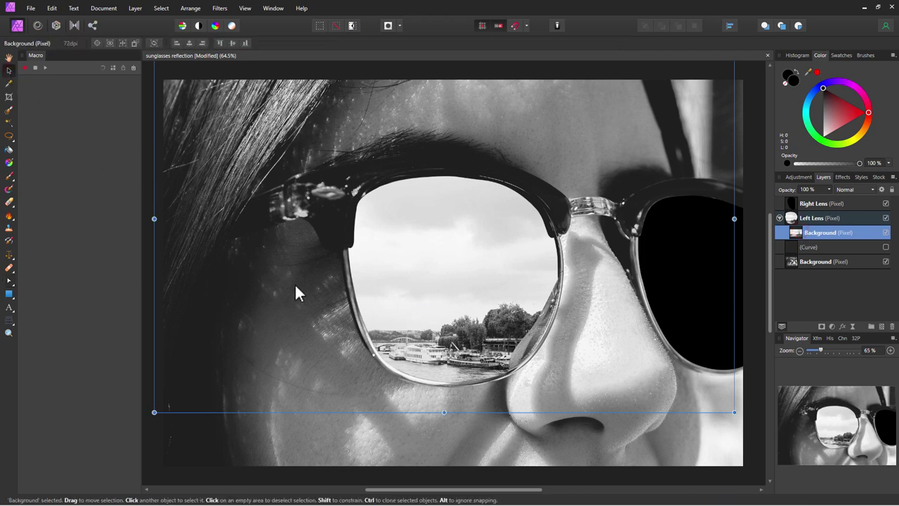
drag(154, 412, 251, 343)
drag(428, 287, 340, 353)
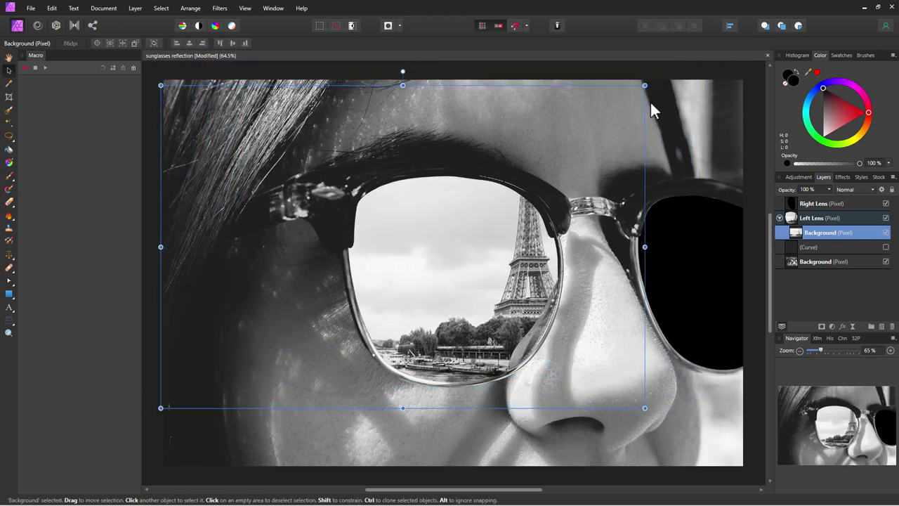
drag(645, 85, 540, 201)
drag(156, 409, 204, 396)
drag(271, 356, 316, 357)
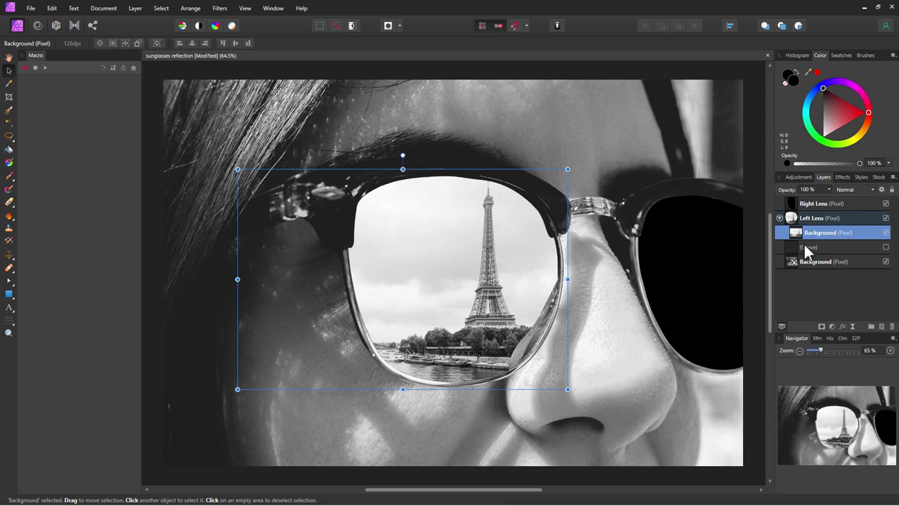
Copy the Eiffel Tower photo into the sunglasses document again, above Right Lens, and close the photo document without saving.
click(856, 203)
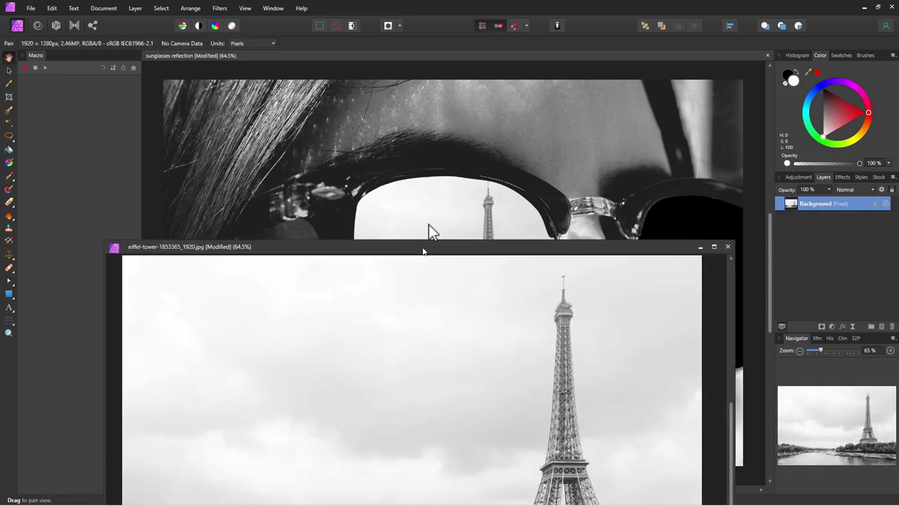
drag(427, 239, 417, 269)
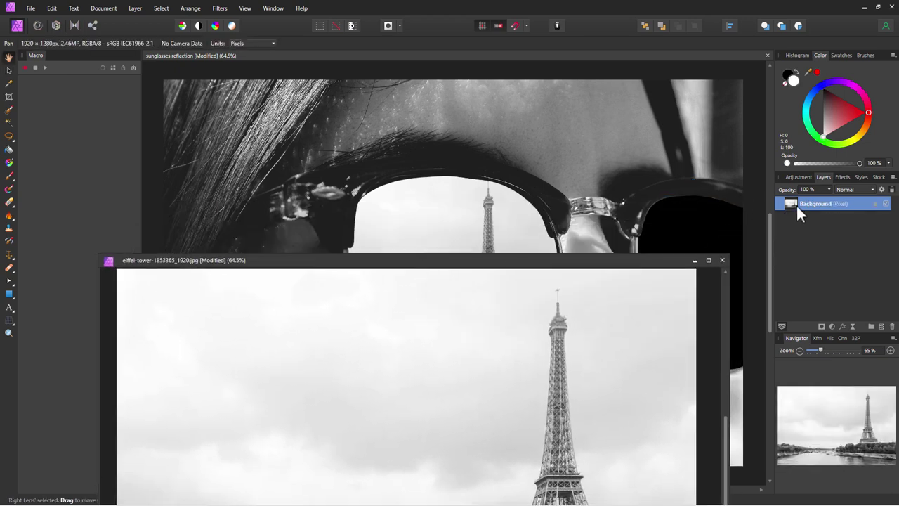
drag(815, 205, 633, 198)
click(722, 262)
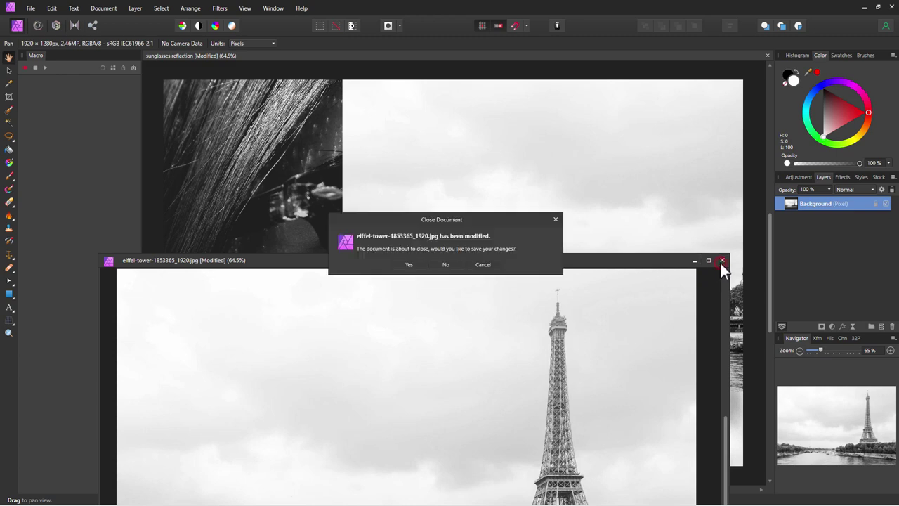
click(446, 265)
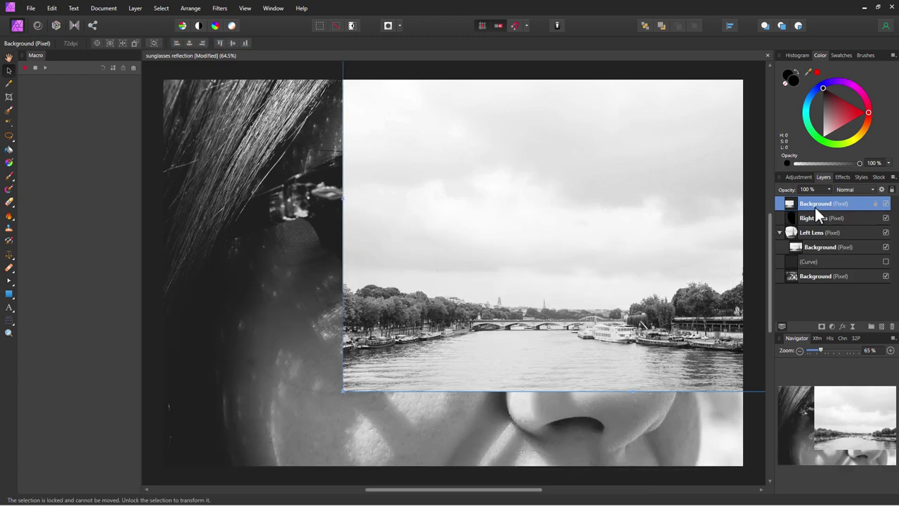
Nest the second Eiffel Tower photo inside the Right Lens layer, unlock it, and scale and position it so the tower fits the lens.
drag(848, 202, 840, 218)
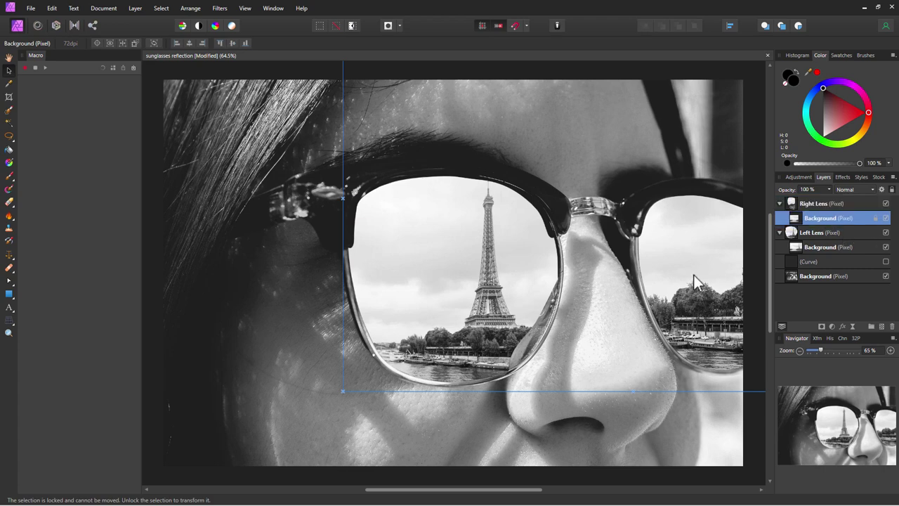
click(875, 219)
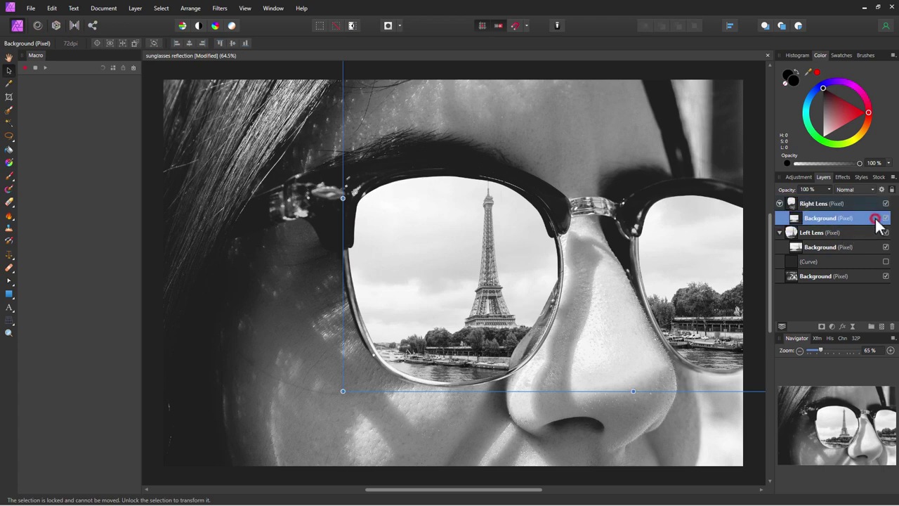
drag(697, 312, 619, 334)
drag(264, 412, 434, 299)
drag(679, 279, 593, 374)
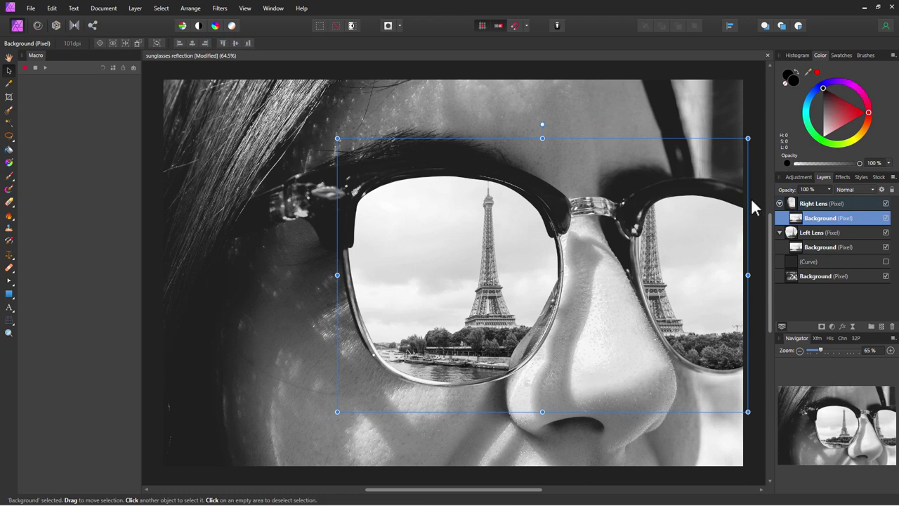
drag(748, 139, 695, 198)
drag(337, 412, 377, 377)
drag(595, 372, 654, 376)
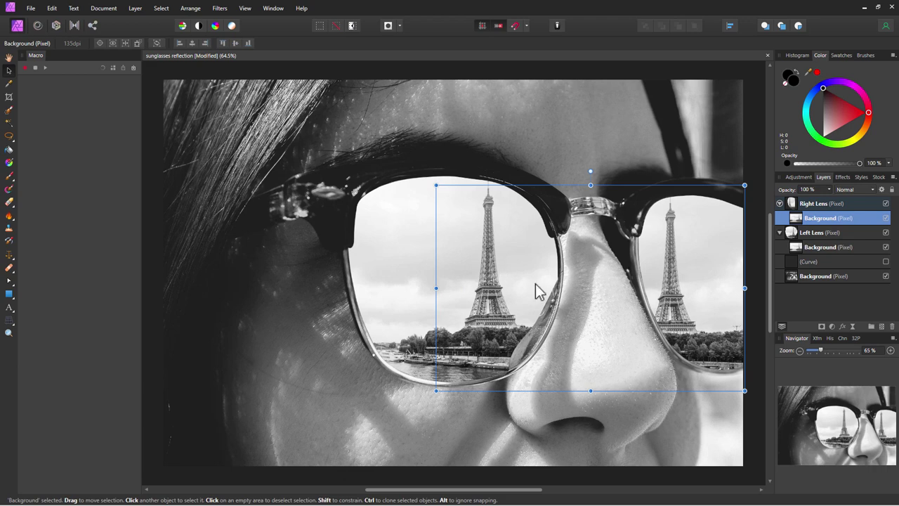
Shift the Left Lens photo slightly left and bend its tower to the lens curvature with Liquify Push Forward strokes.
click(832, 248)
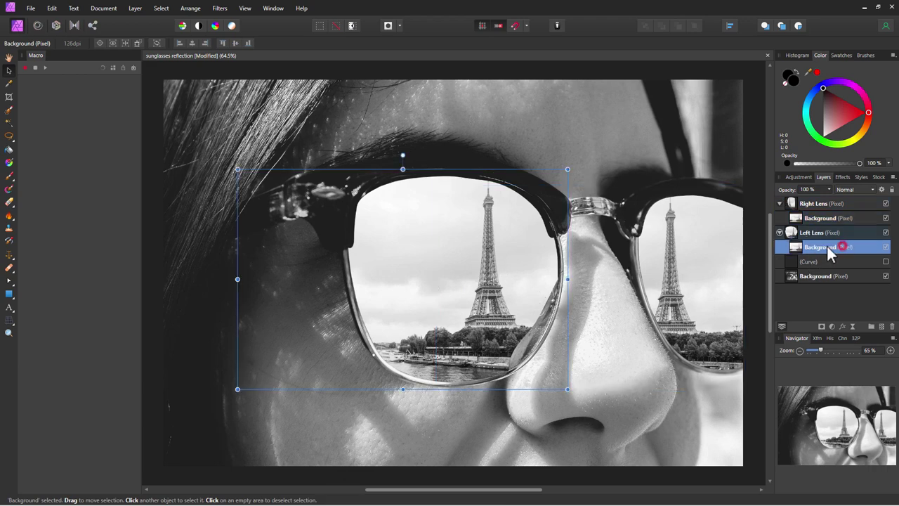
drag(526, 308, 518, 308)
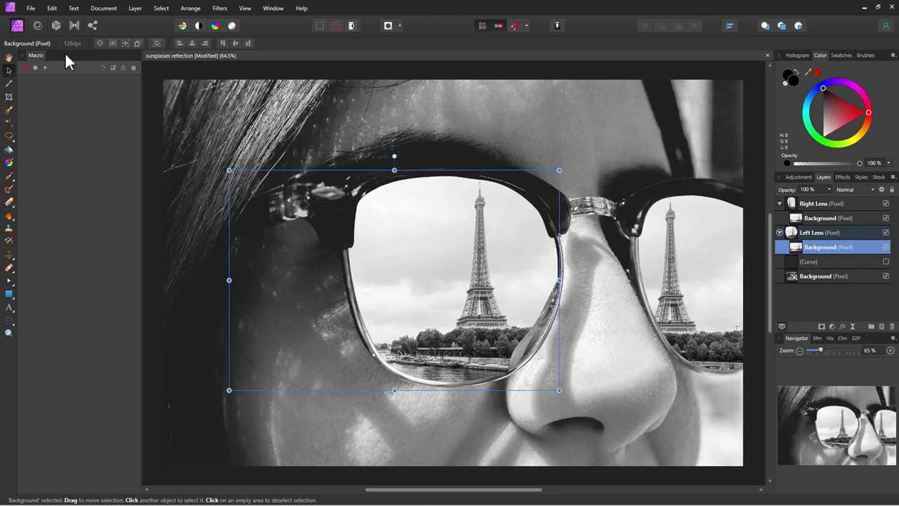
click(37, 26)
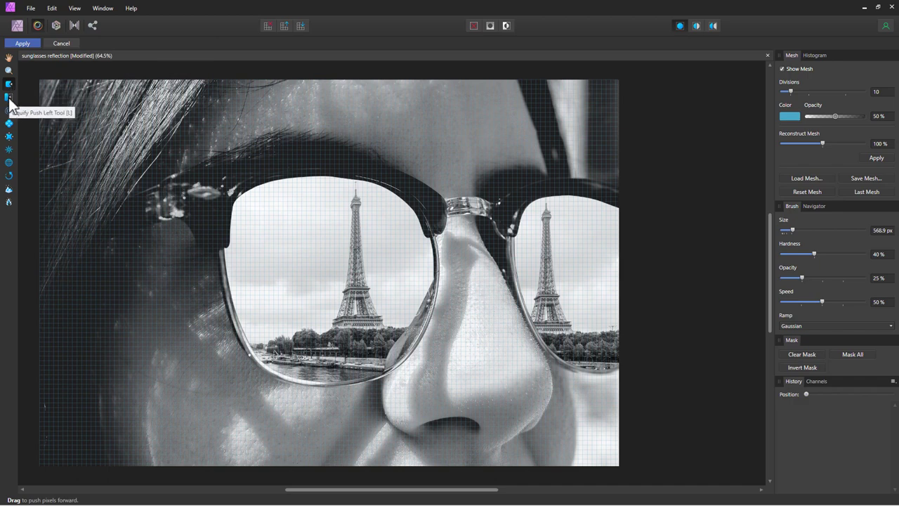
click(328, 274)
mouse_move(337, 268)
mouse_down()
mouse_move(345, 267)
mouse_move(321, 317)
mouse_move(333, 329)
mouse_move(281, 321)
mouse_move(335, 267)
mouse_move(345, 209)
mouse_move(340, 248)
mouse_move(352, 267)
mouse_up()
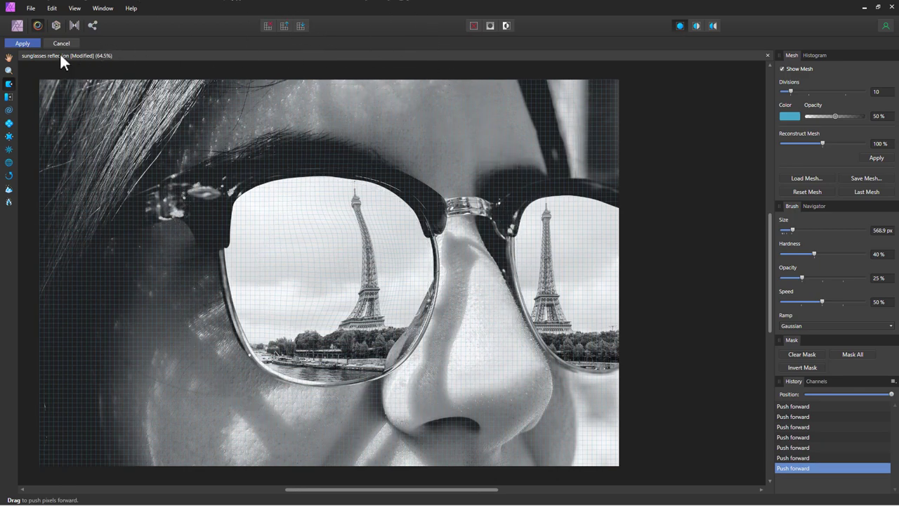
click(28, 43)
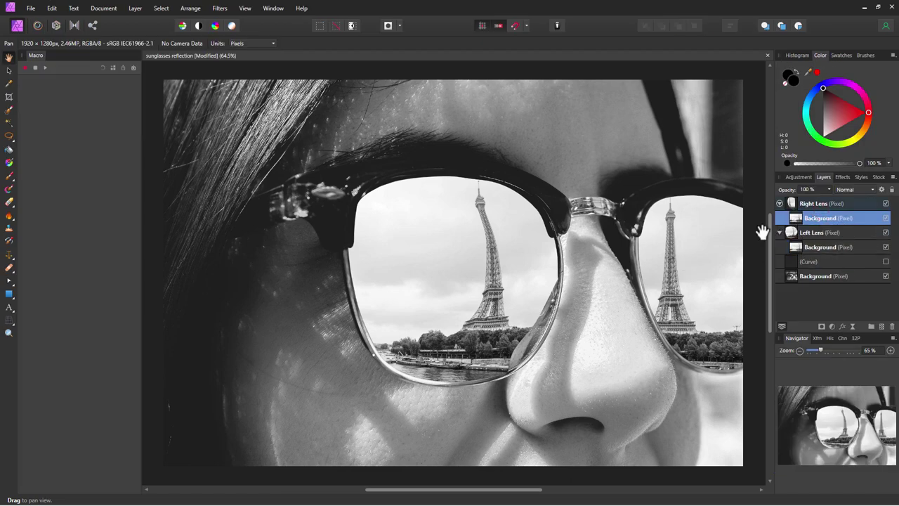
Bend the Right Lens photo's tower in Liquify with Push Forward strokes to match the left lens's curvature.
click(38, 25)
mouse_move(536, 261)
mouse_down()
mouse_move(568, 266)
mouse_move(558, 274)
mouse_move(565, 289)
mouse_move(555, 207)
mouse_up()
mouse_move(562, 232)
mouse_down()
mouse_move(551, 239)
mouse_move(560, 263)
mouse_up()
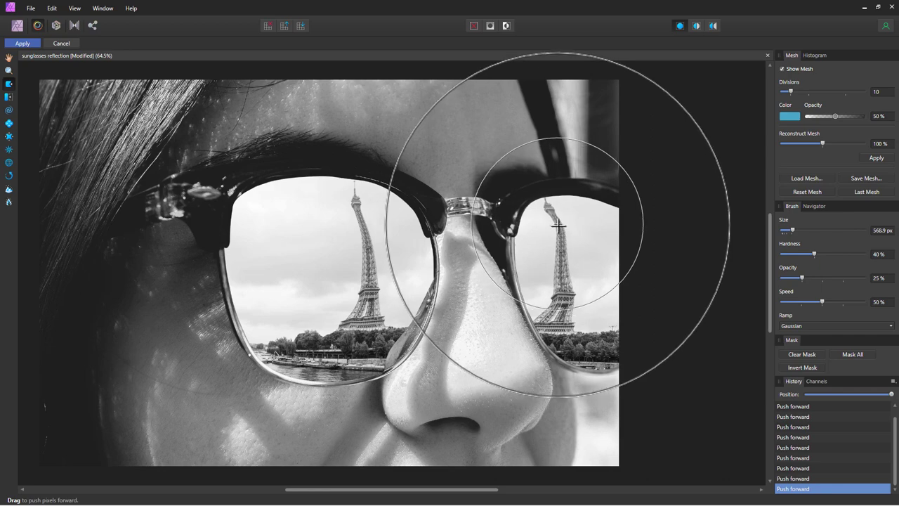
drag(556, 224, 558, 224)
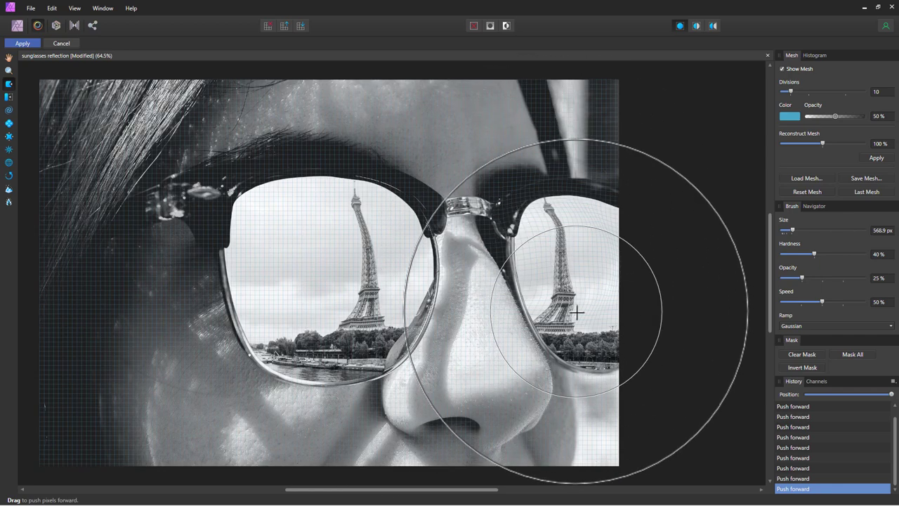
drag(572, 323, 557, 321)
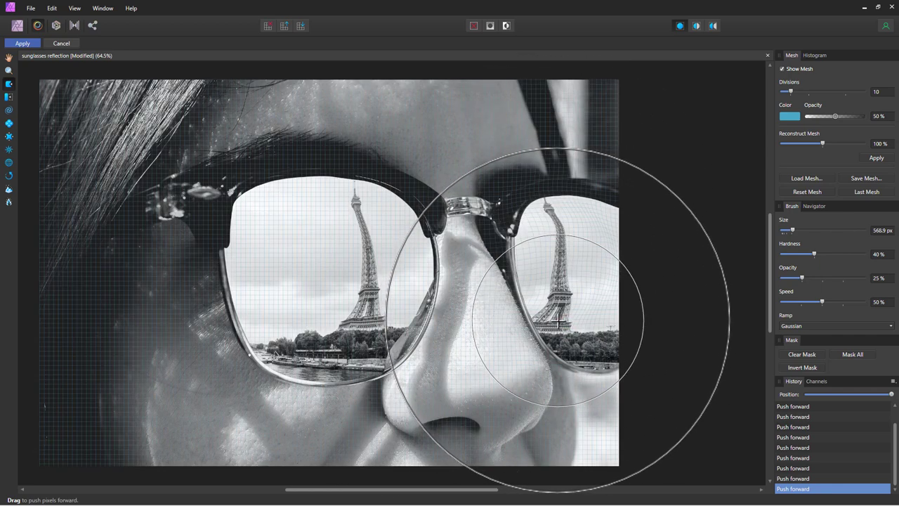
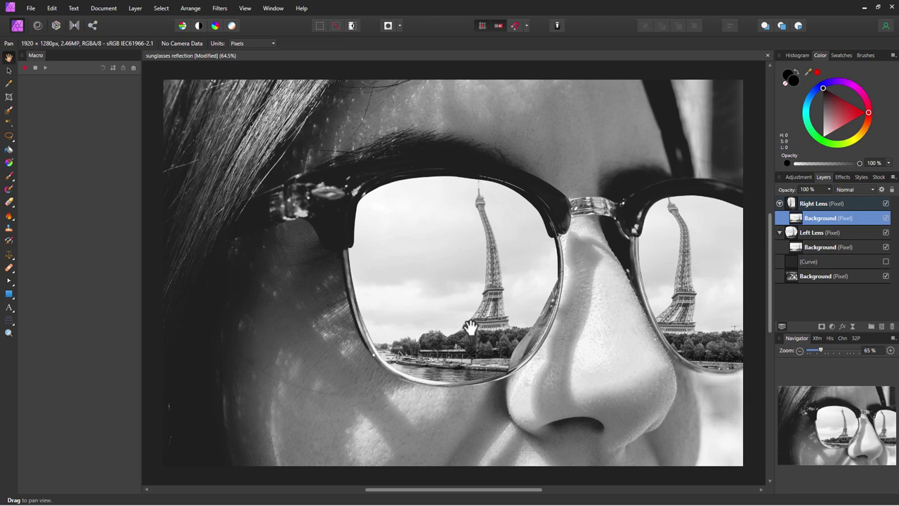
Add a new pixel layer above Right Lens and give it a solid white fill.
key(v)
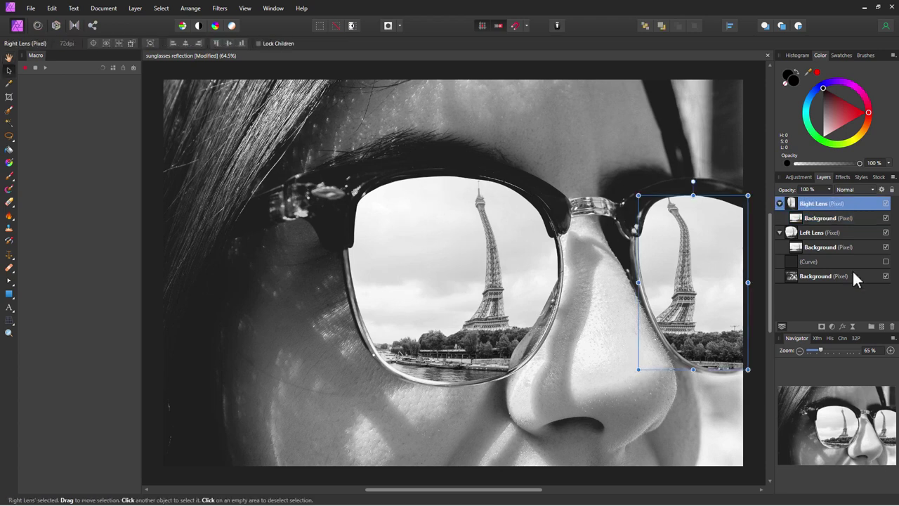
click(883, 327)
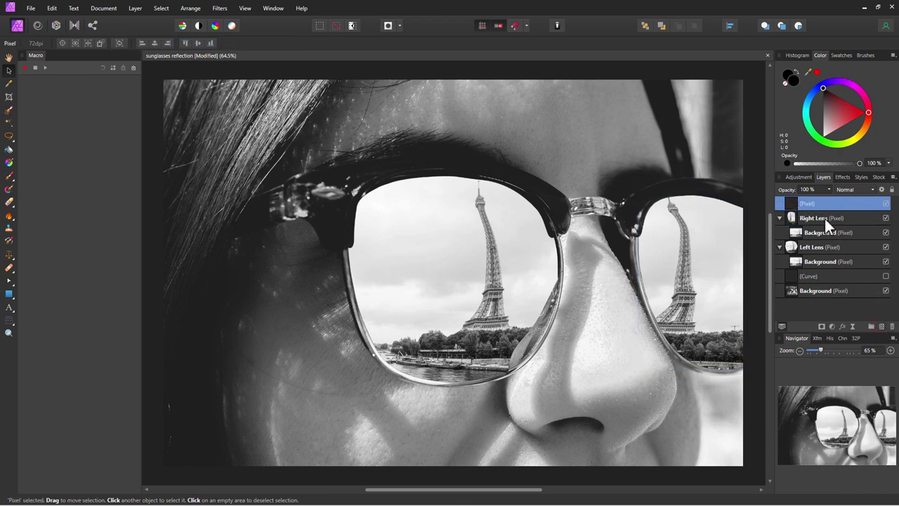
click(9, 162)
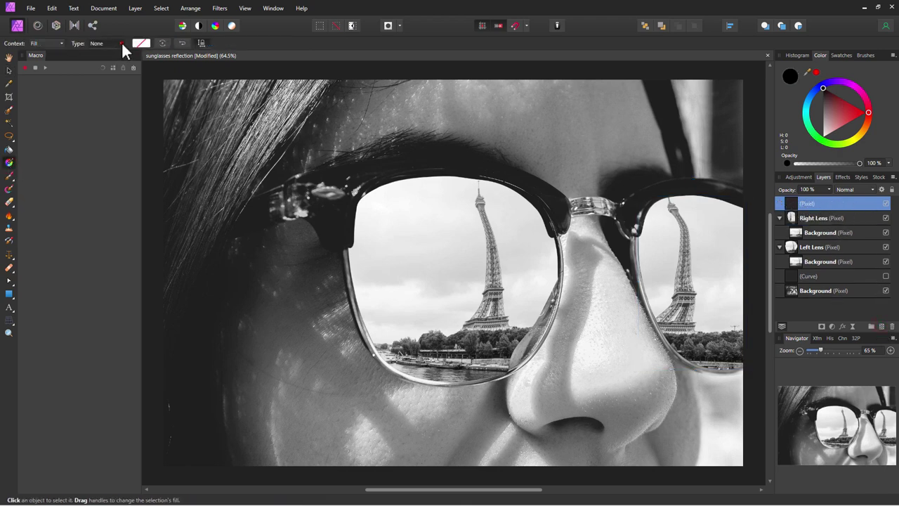
click(122, 41)
click(103, 63)
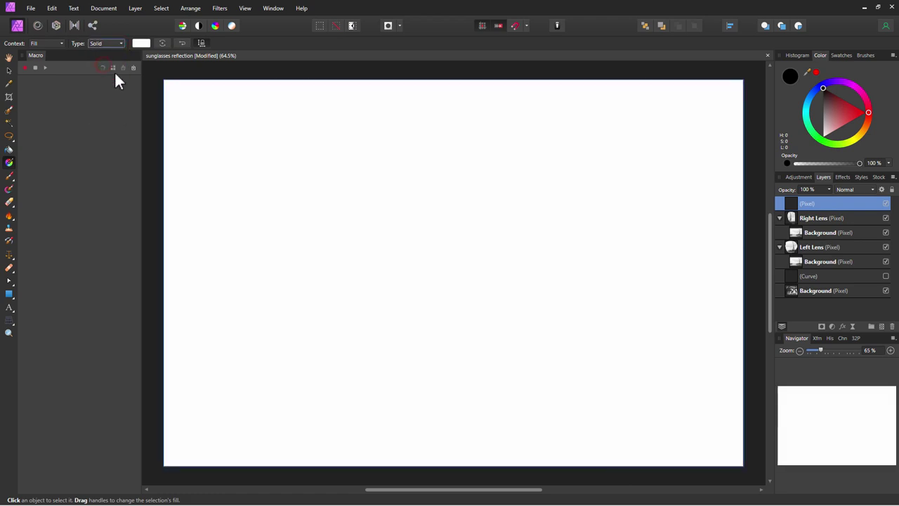
Turn the new pixel layer's fill into an elliptical white-to-black gradient, shift its centre toward the left lens, and enlarge it.
drag(527, 206, 441, 287)
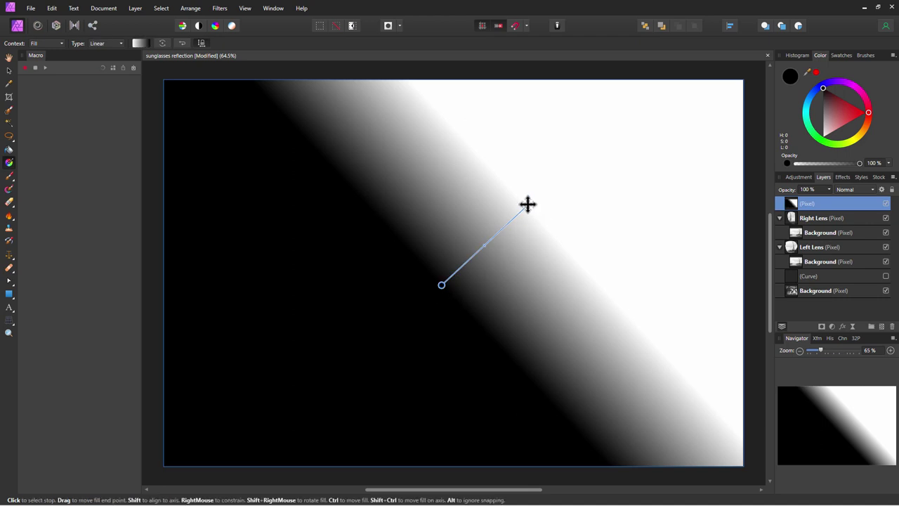
click(139, 43)
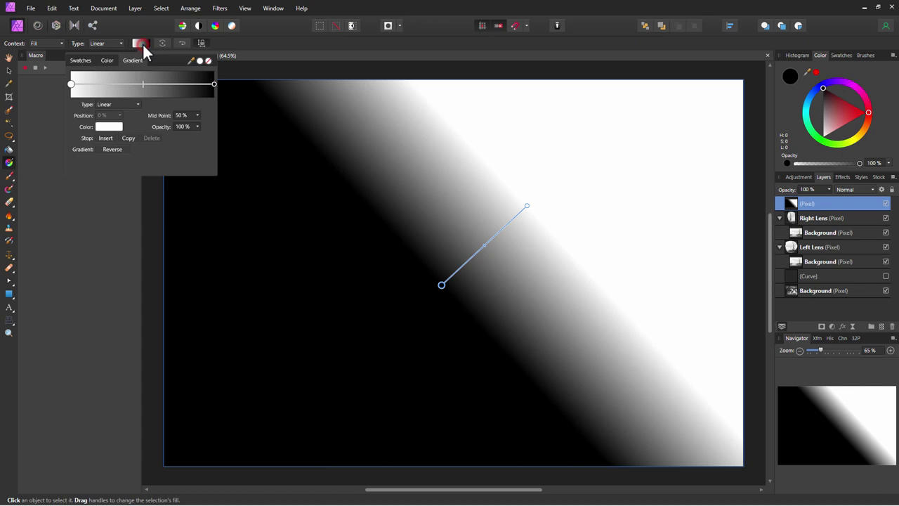
click(139, 104)
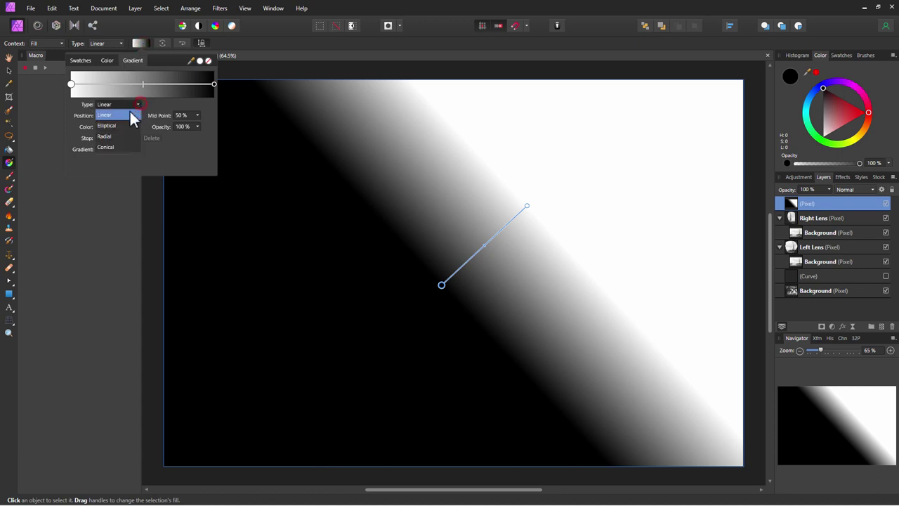
click(115, 126)
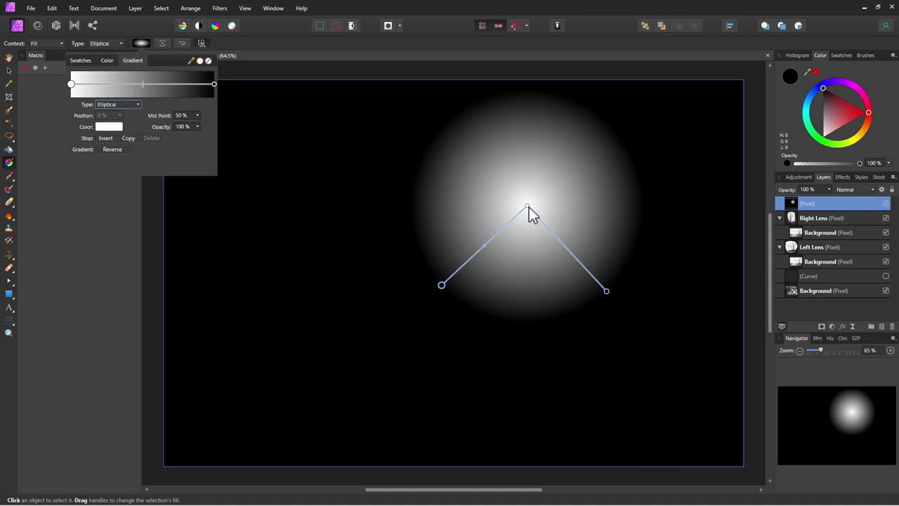
drag(527, 208, 508, 228)
drag(419, 308, 399, 331)
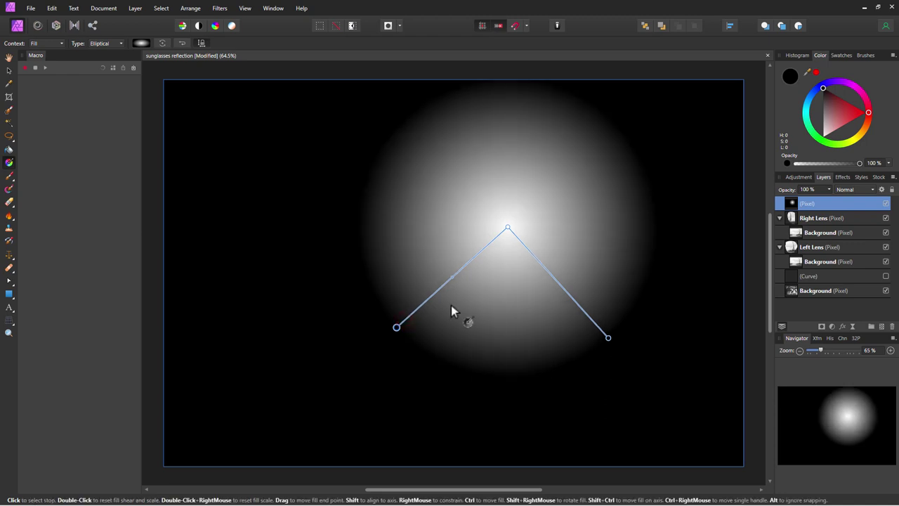
Lower the gradient layer's opacity to 69% and shift the gradient's centre slightly inward over the left lens.
click(828, 189)
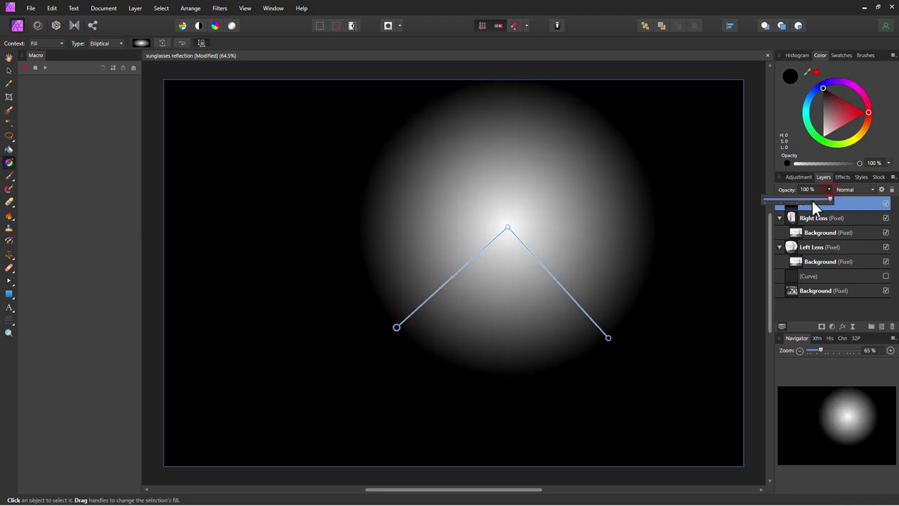
drag(813, 201, 804, 201)
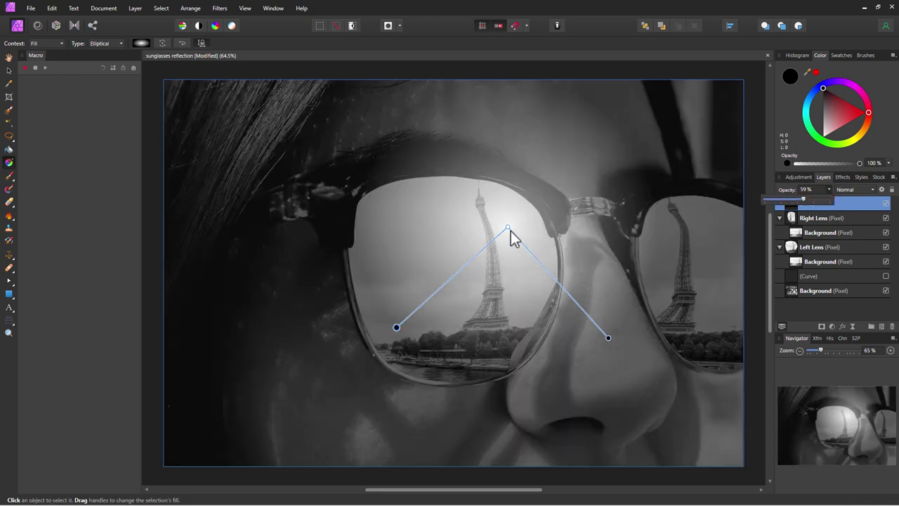
drag(509, 233, 501, 237)
click(829, 190)
drag(829, 196, 836, 198)
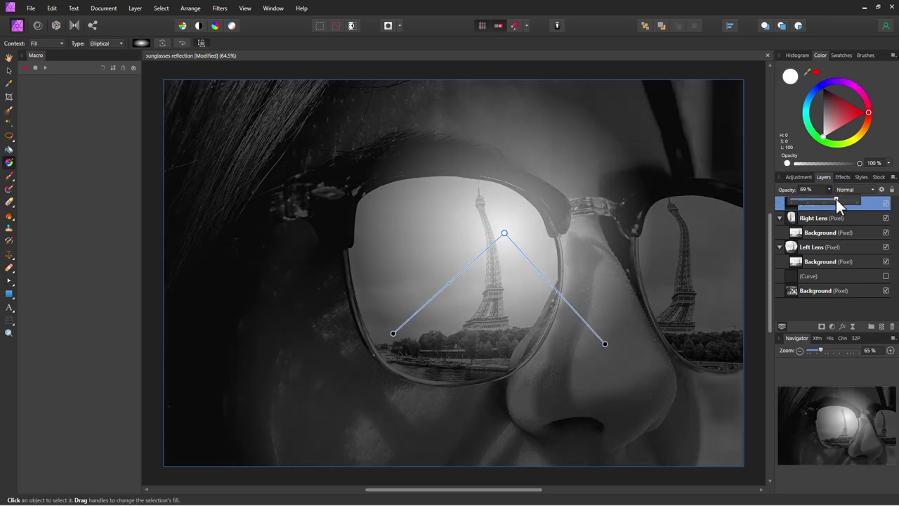
Enlarge the elliptical gradient to the left lens's lower edge and nudge its centre toward the tower.
click(395, 335)
drag(393, 335, 376, 342)
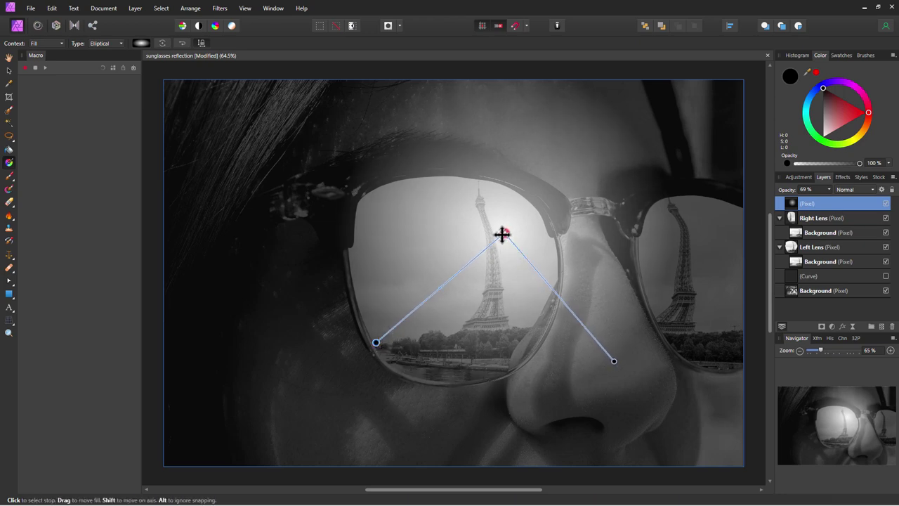
drag(502, 234, 499, 233)
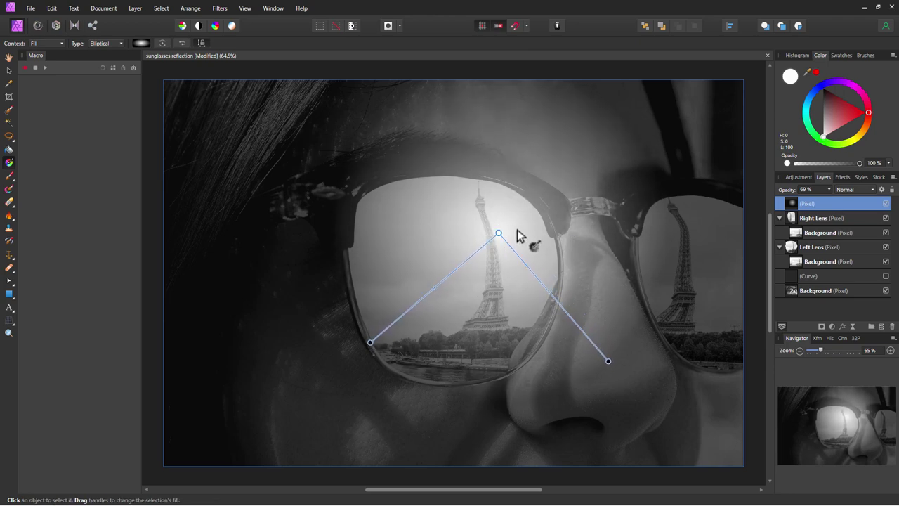
Nest the gradient layer at 100% opacity inside Left Lens above the photo and set its blend mode to Multiply.
drag(838, 203, 865, 200)
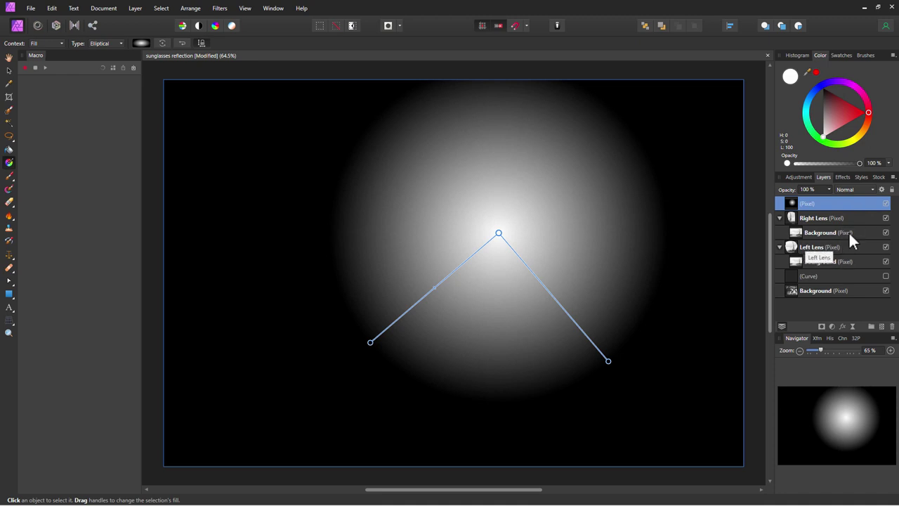
drag(850, 203, 839, 244)
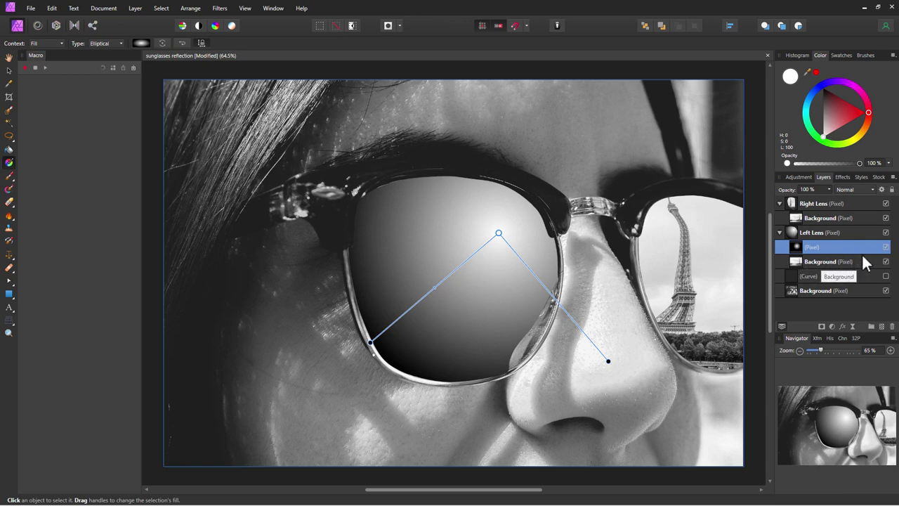
click(853, 189)
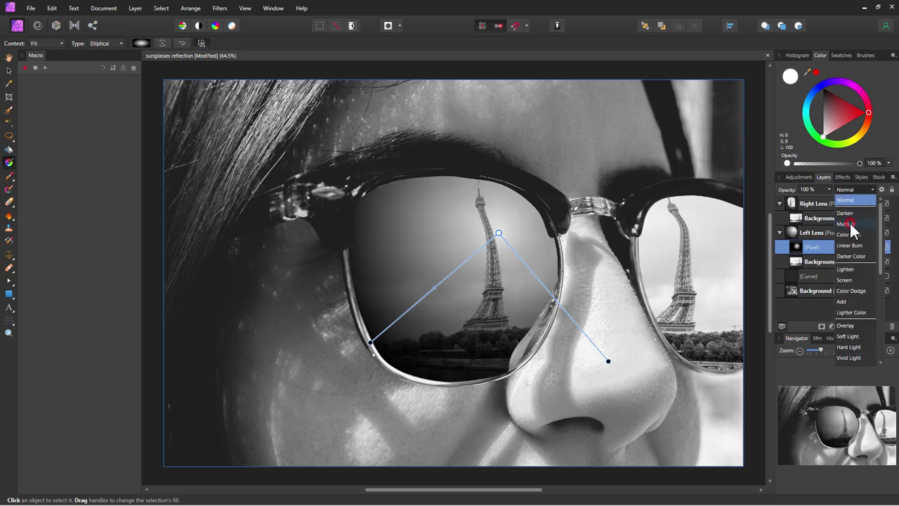
click(849, 223)
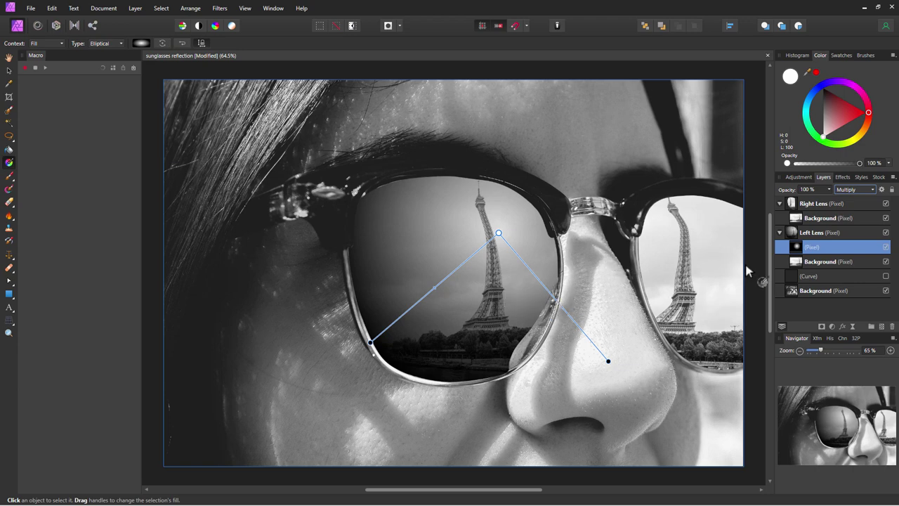
Add a new pixel layer above Right Lens and fill it with an elliptical white-to-black gradient.
click(850, 204)
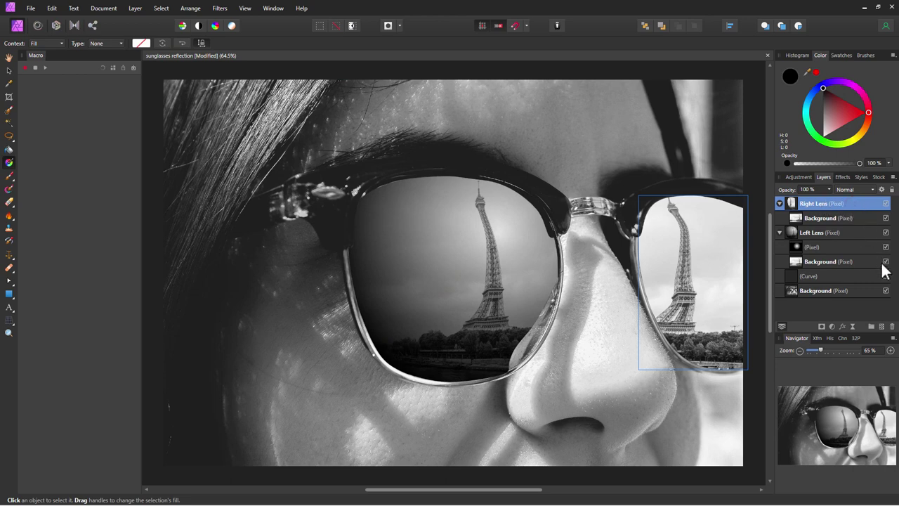
click(882, 327)
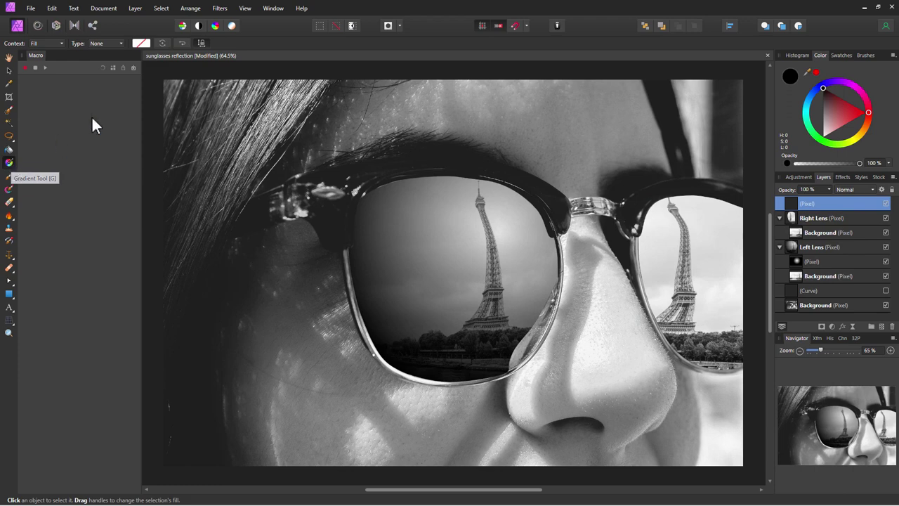
click(119, 43)
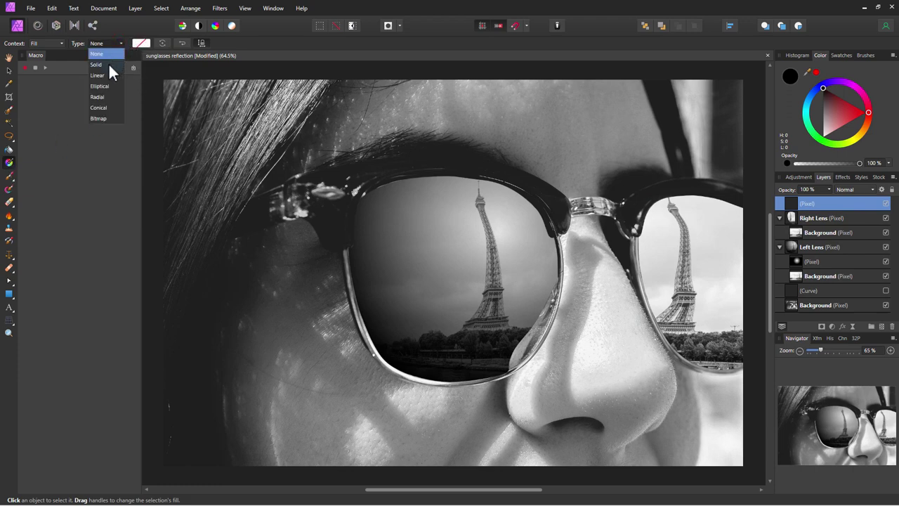
click(108, 63)
drag(539, 206, 472, 278)
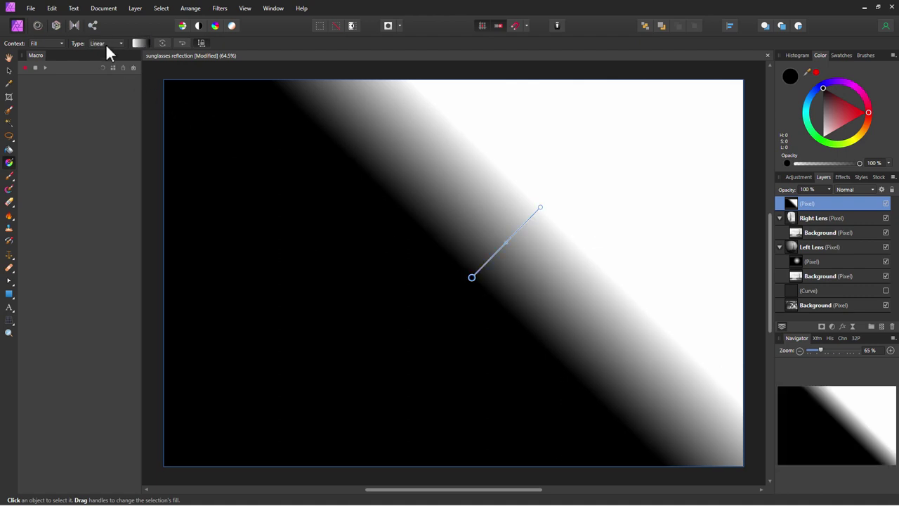
click(140, 44)
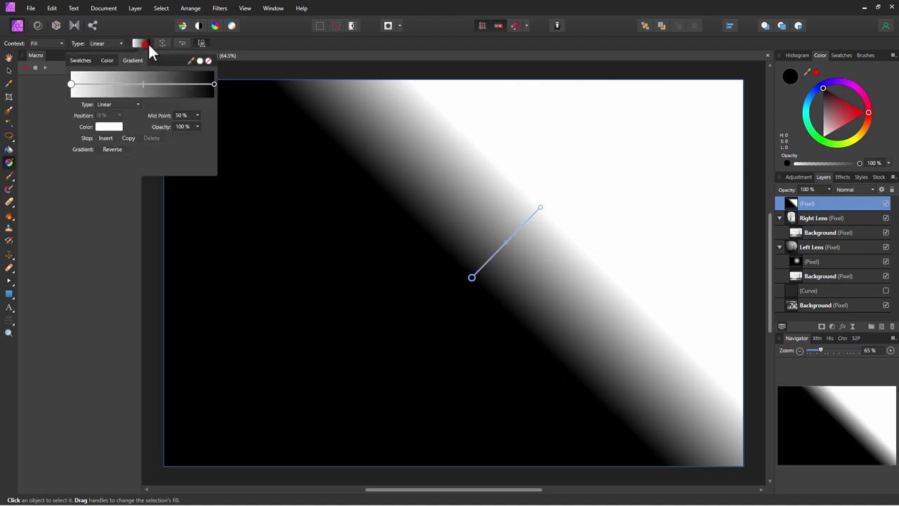
click(137, 104)
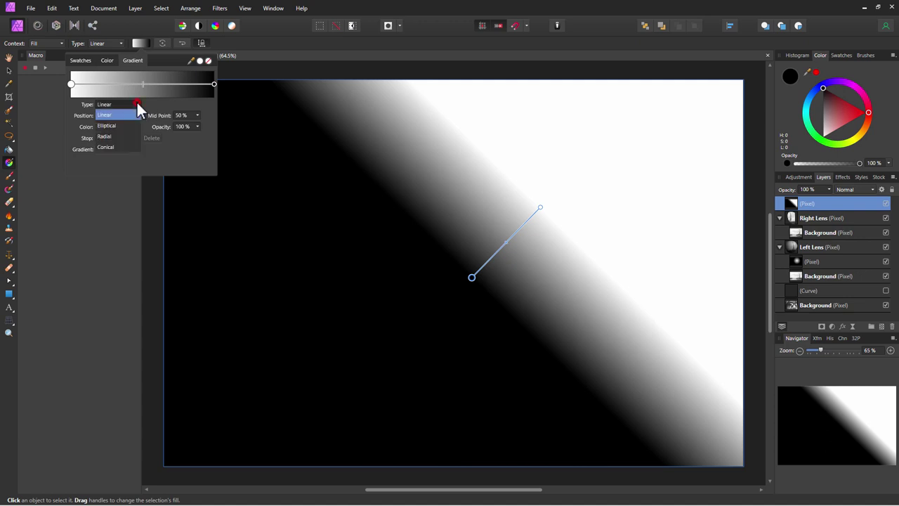
click(116, 127)
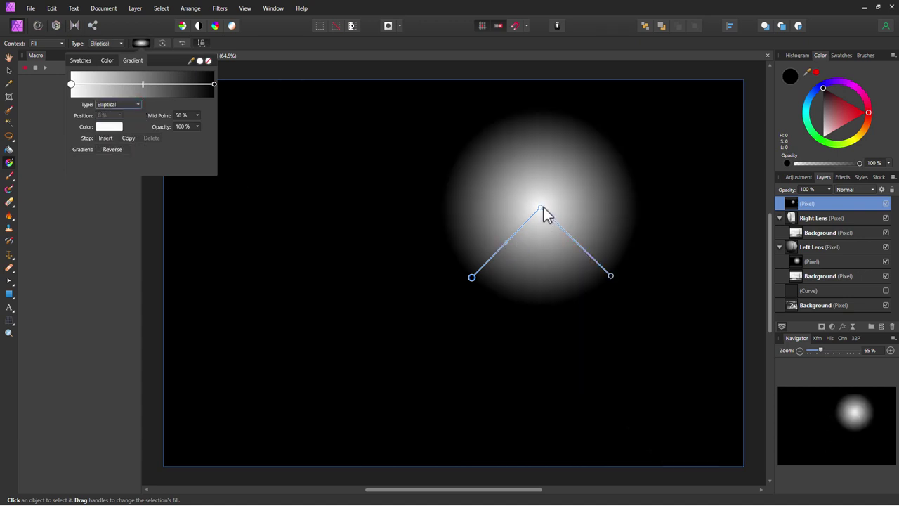
Lower the new gradient layer's opacity to 75% and move the gradient's centre into the right lens.
drag(540, 208, 635, 254)
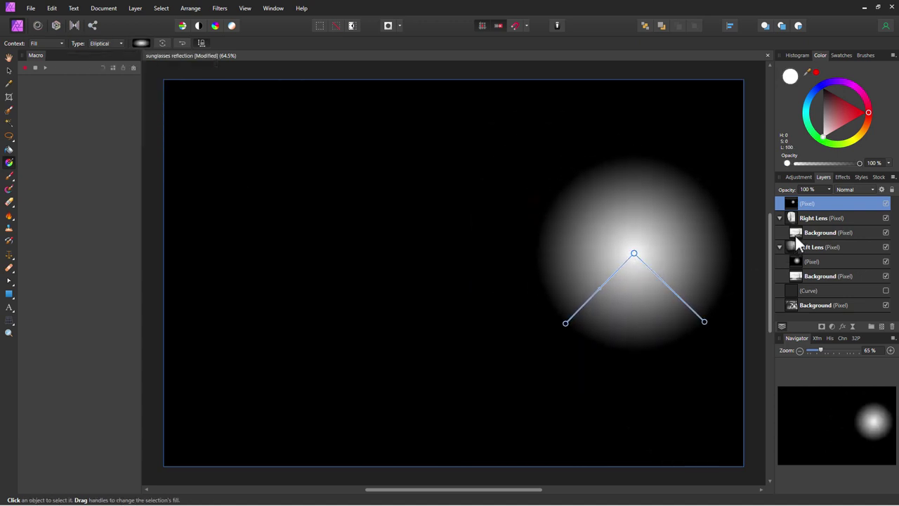
click(829, 190)
drag(824, 196, 815, 200)
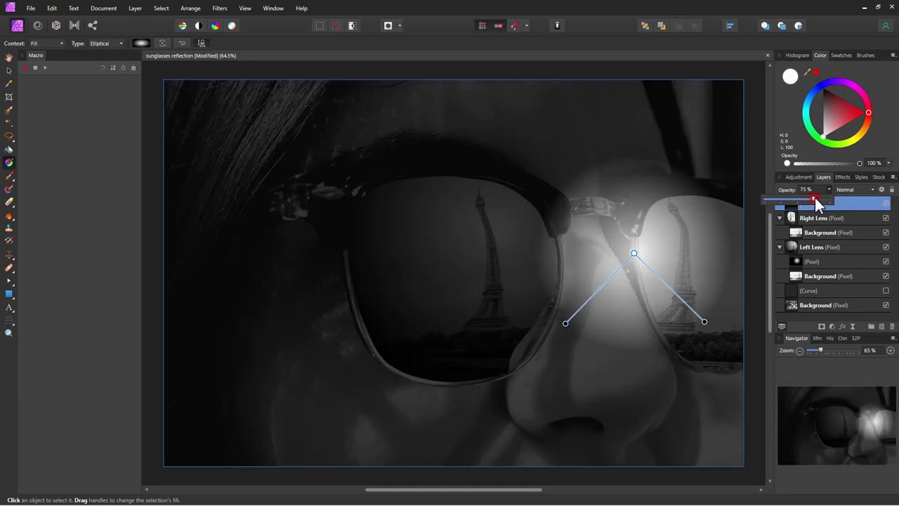
drag(634, 253, 708, 244)
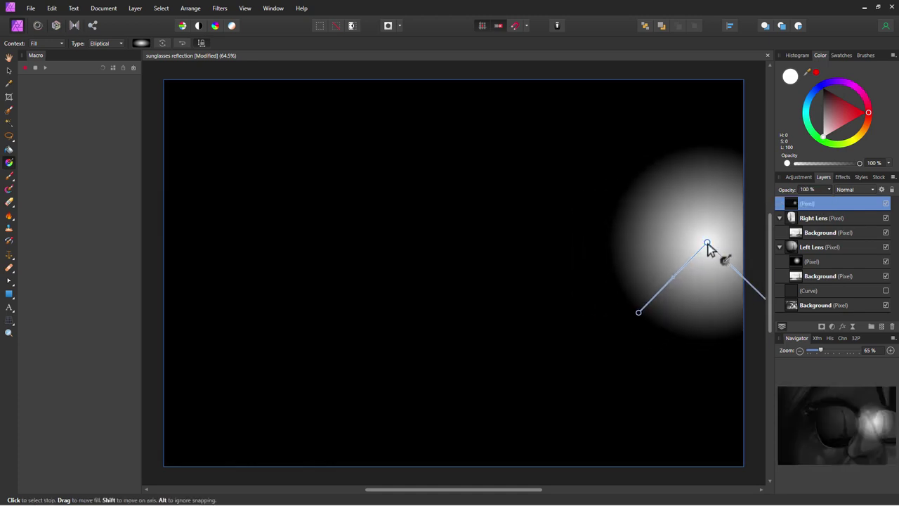
click(829, 190)
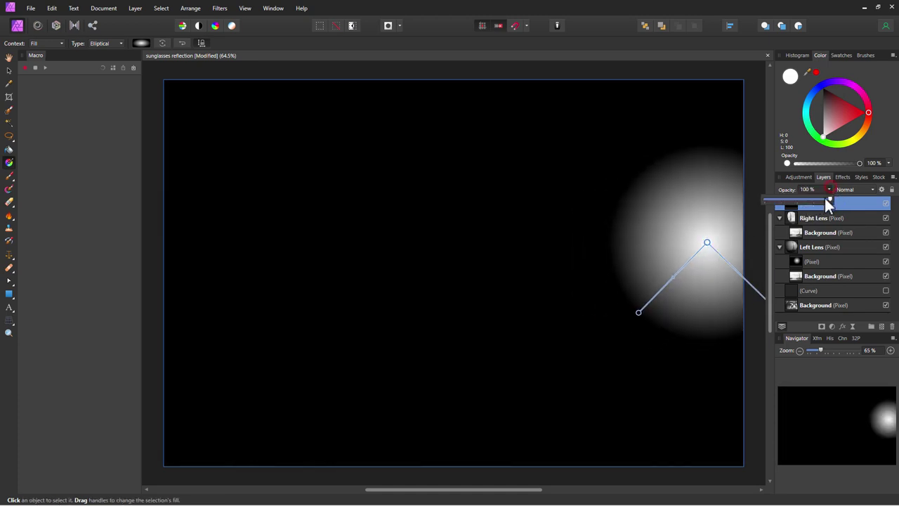
drag(824, 196, 815, 200)
drag(707, 243, 727, 258)
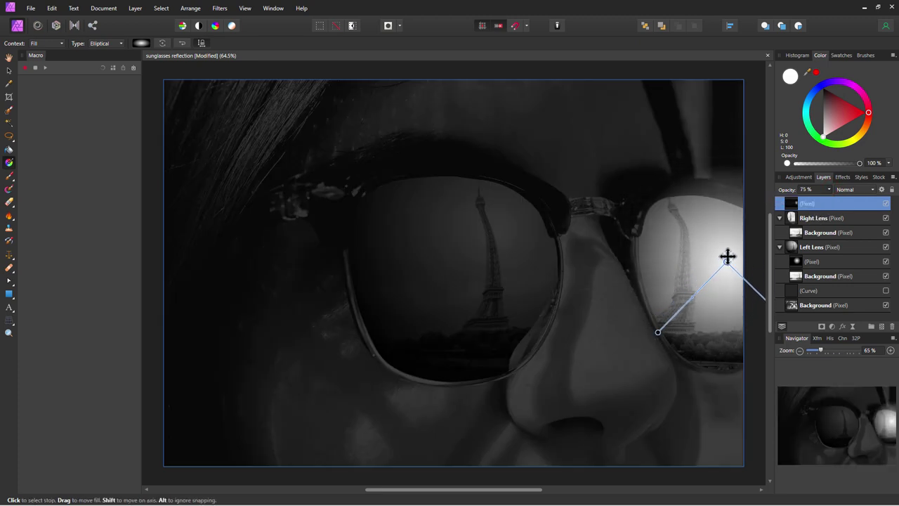
Enlarge the right lens's gradient slightly past the lens edge and raise its centre.
click(653, 326)
drag(644, 337, 646, 334)
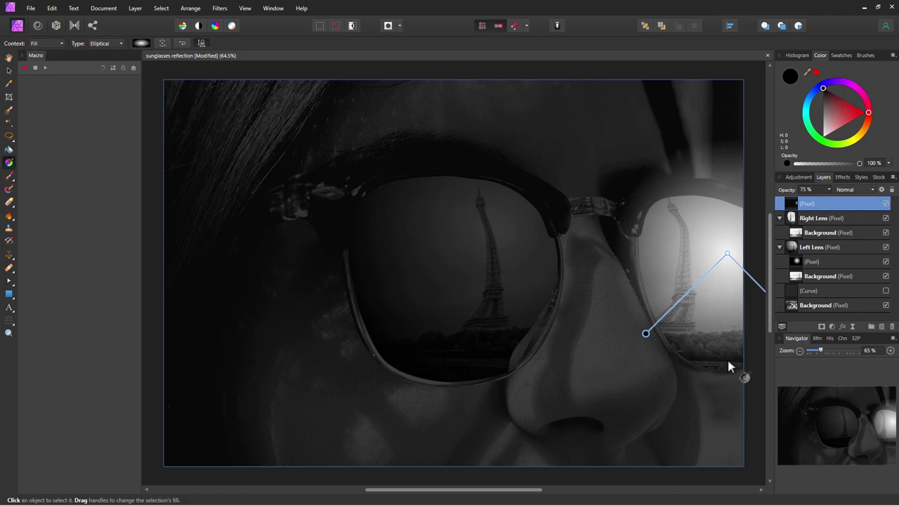
drag(729, 255, 729, 243)
drag(645, 338, 649, 330)
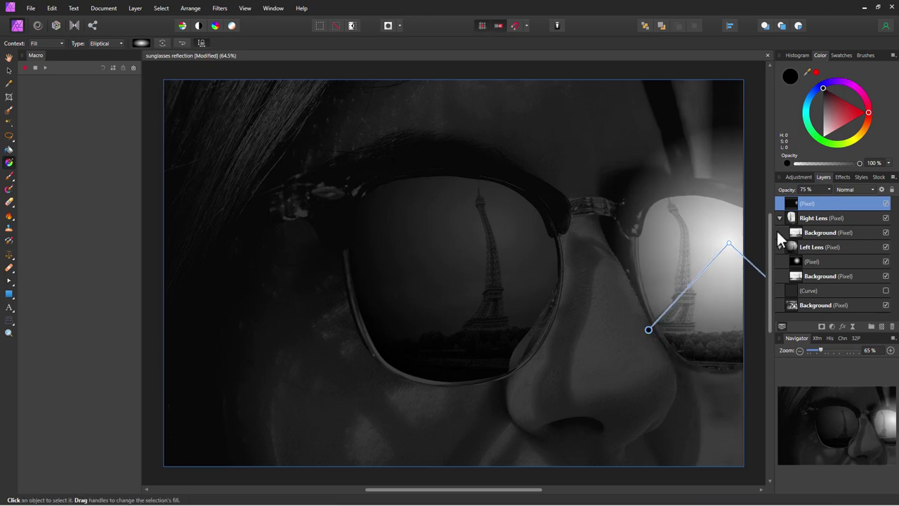
Nest the gradient layer at 100% opacity inside Right Lens above the photo and set its blend mode to Multiply.
click(827, 189)
drag(829, 200, 865, 199)
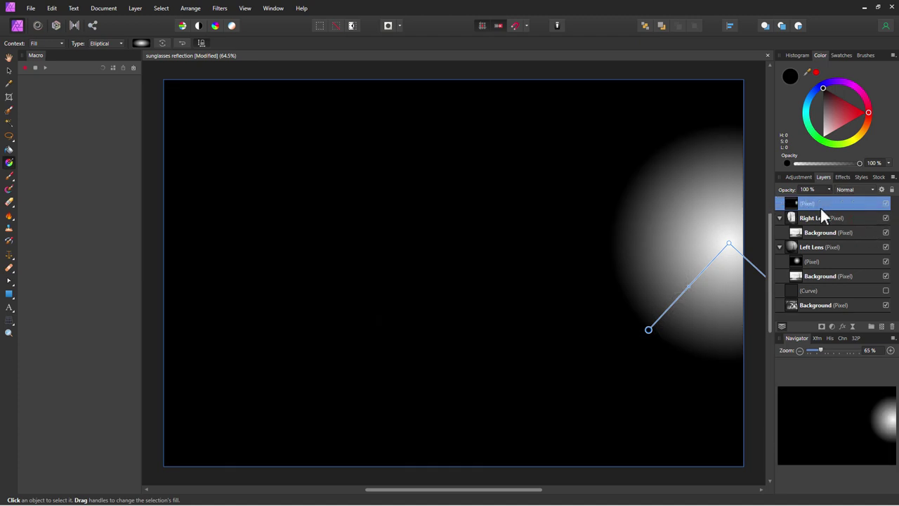
double_click(826, 204)
drag(826, 203, 822, 218)
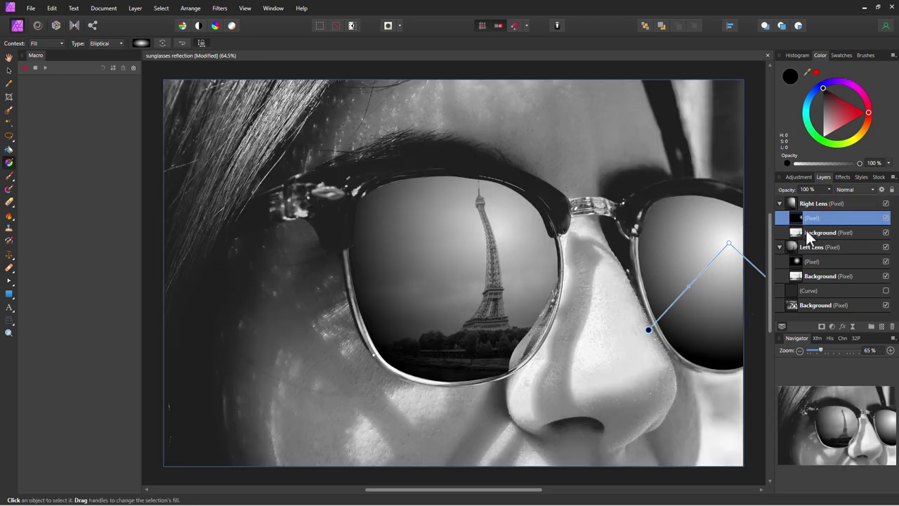
click(853, 186)
click(849, 222)
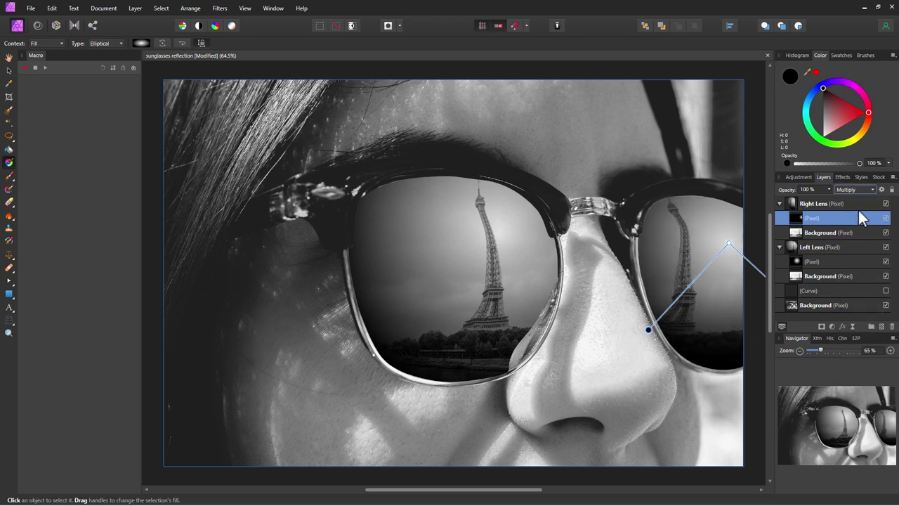
Add a Levels adjustment with the Darken preset directly above the main portrait's Background layer.
click(234, 277)
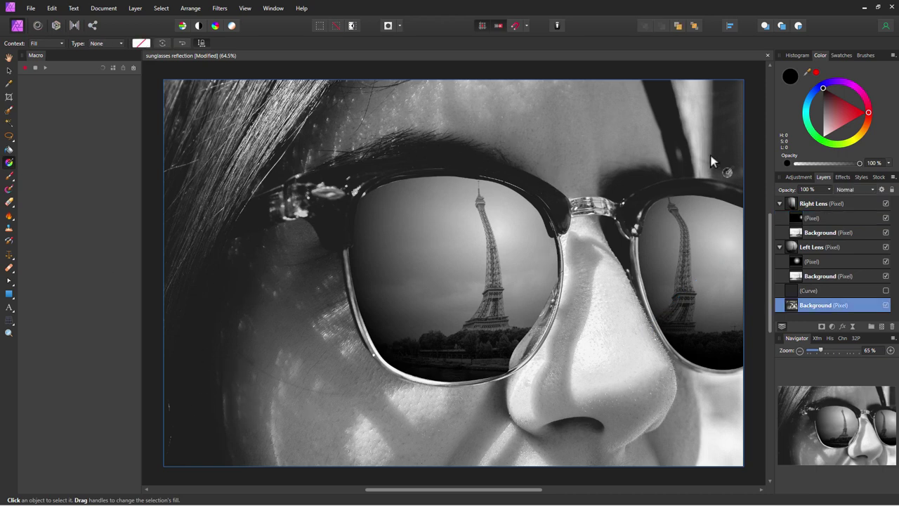
click(849, 204)
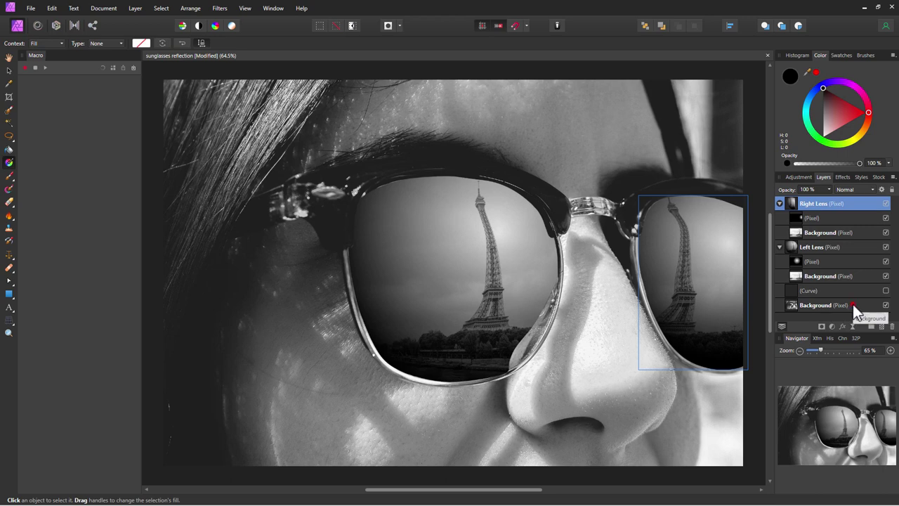
click(852, 305)
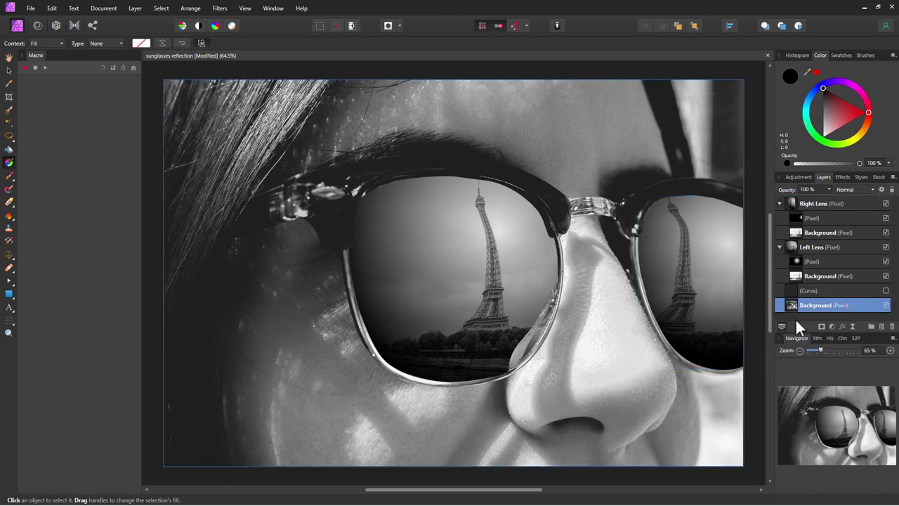
click(799, 177)
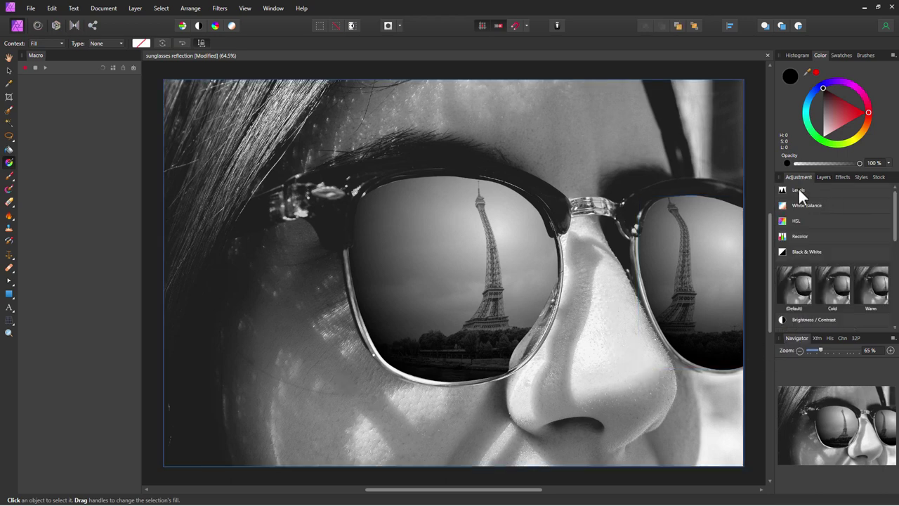
click(796, 188)
click(829, 236)
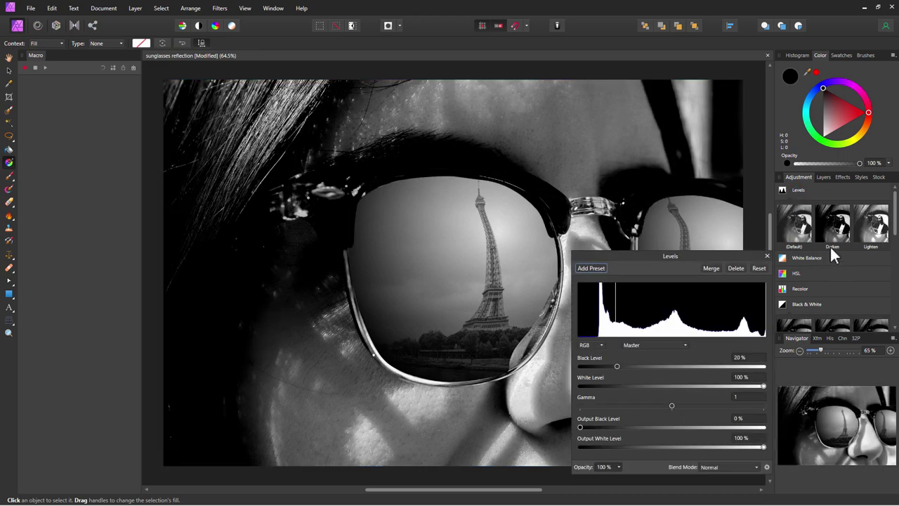
Set the Levels adjustment's black level to 13% and gamma to 0.73, and show it in the layer stack.
drag(720, 257, 789, 235)
drag(687, 342, 662, 345)
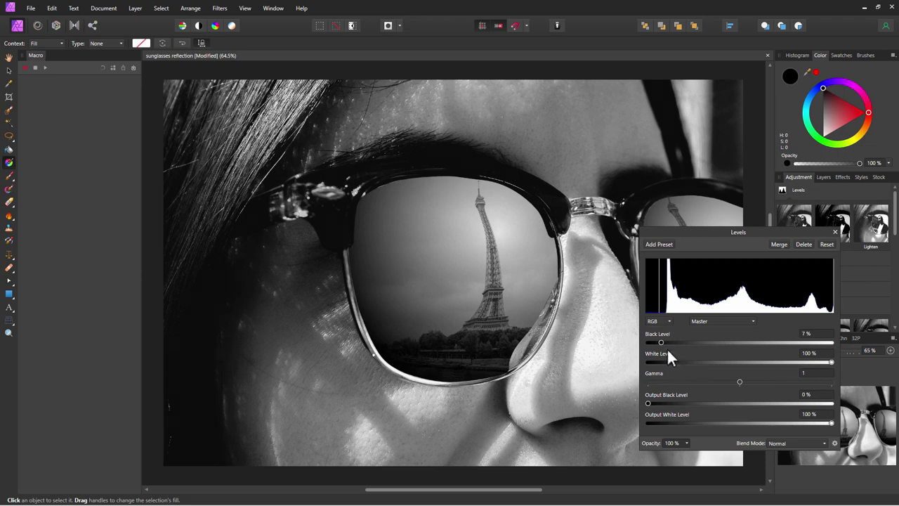
drag(739, 381, 728, 383)
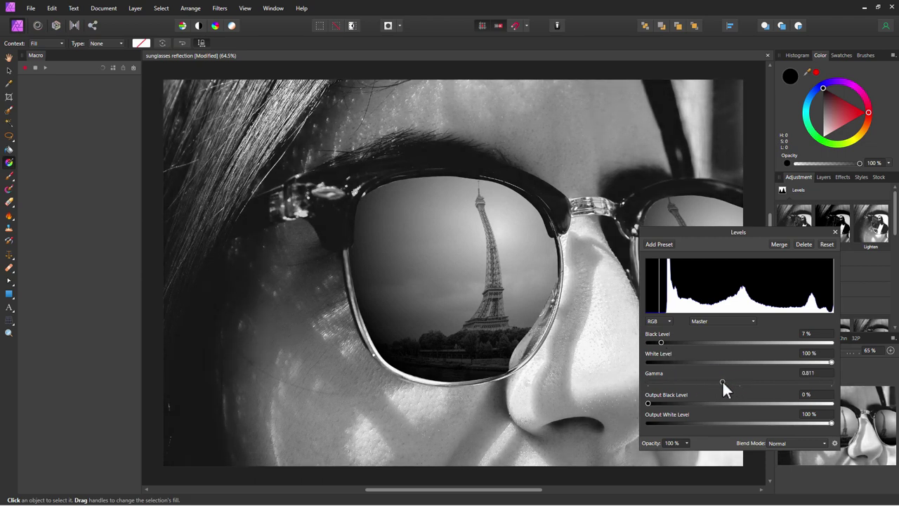
drag(664, 341, 671, 342)
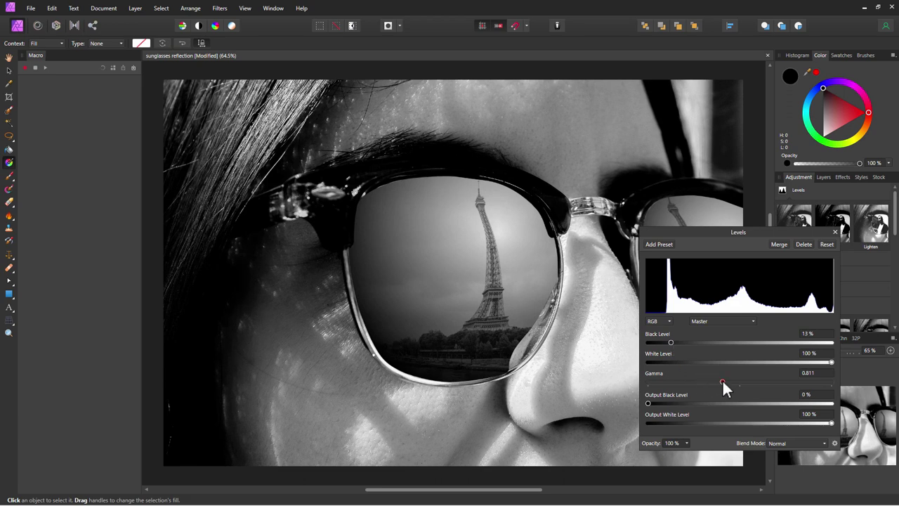
drag(722, 382, 715, 383)
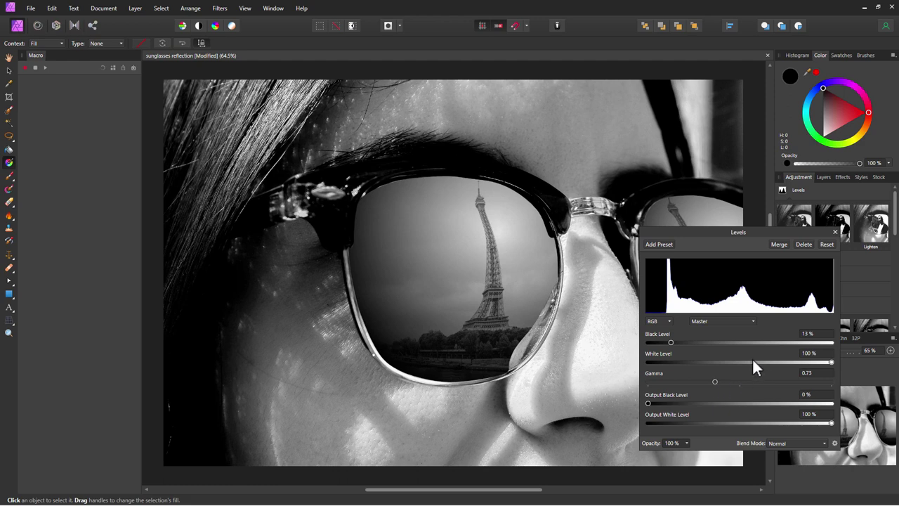
click(831, 361)
click(834, 232)
click(823, 176)
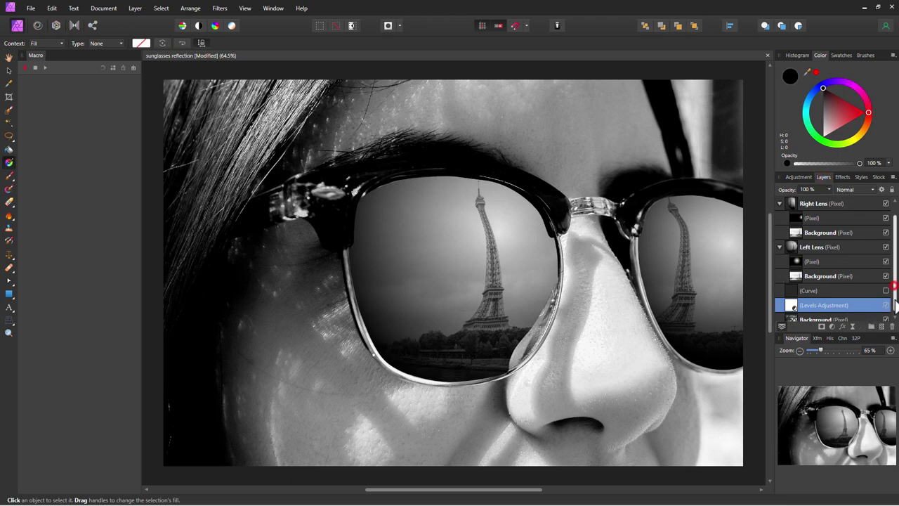
scroll(809, 291, down, 1)
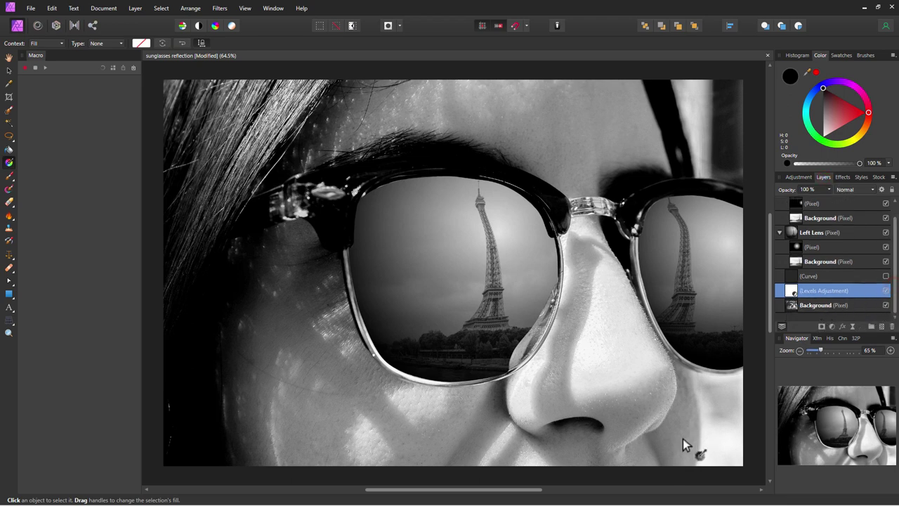